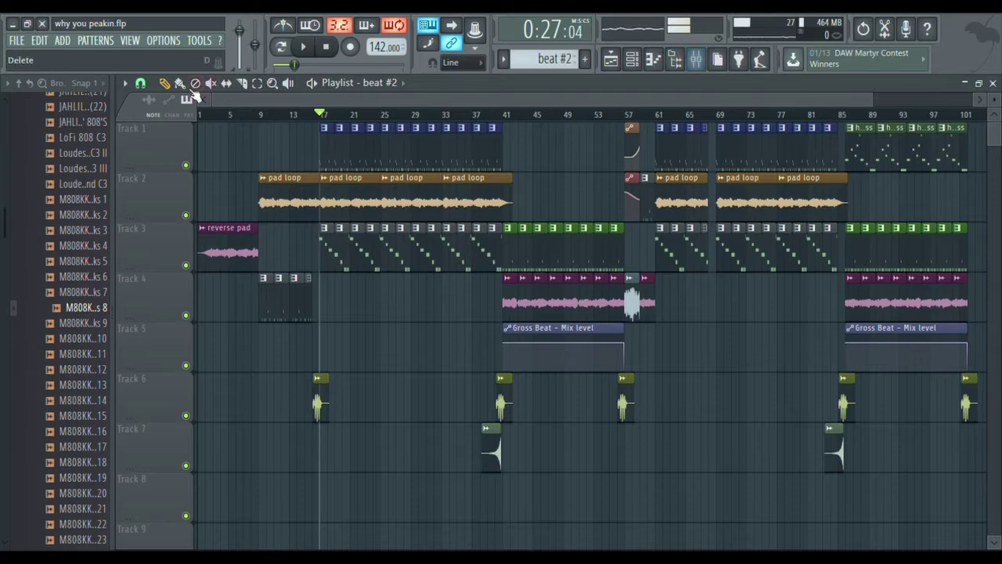
Solo track 1 around bars 17 to 41 and play its beat patterns from bar 17
left_click(272, 83)
left_click_drag(298, 368, 537, 130)
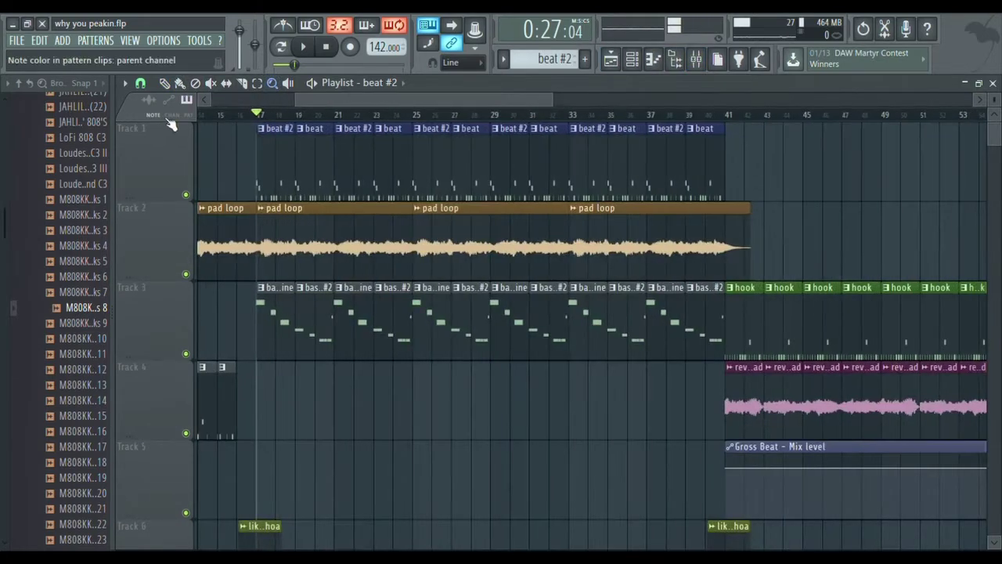
left_click(164, 83)
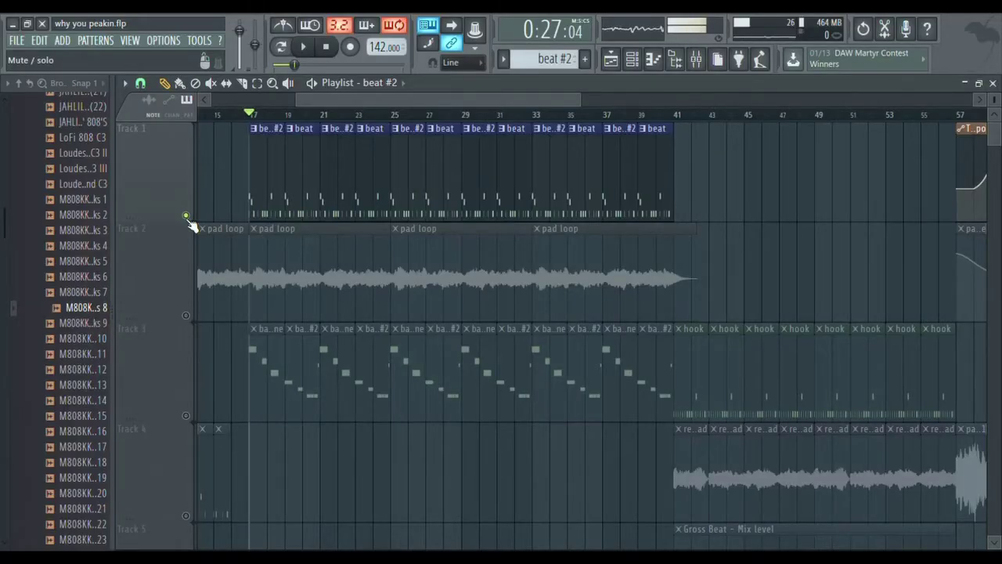
key("space")
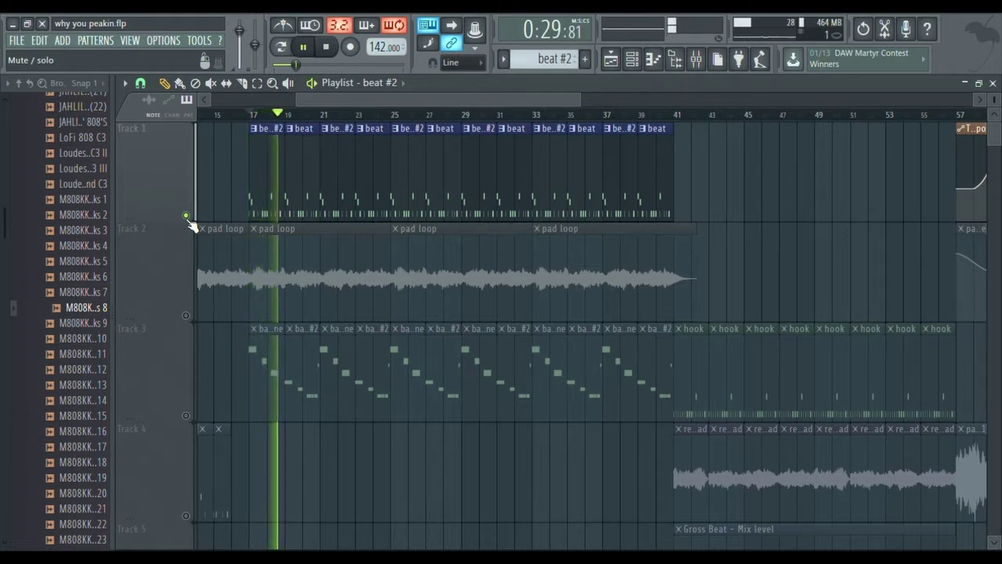
key("space")
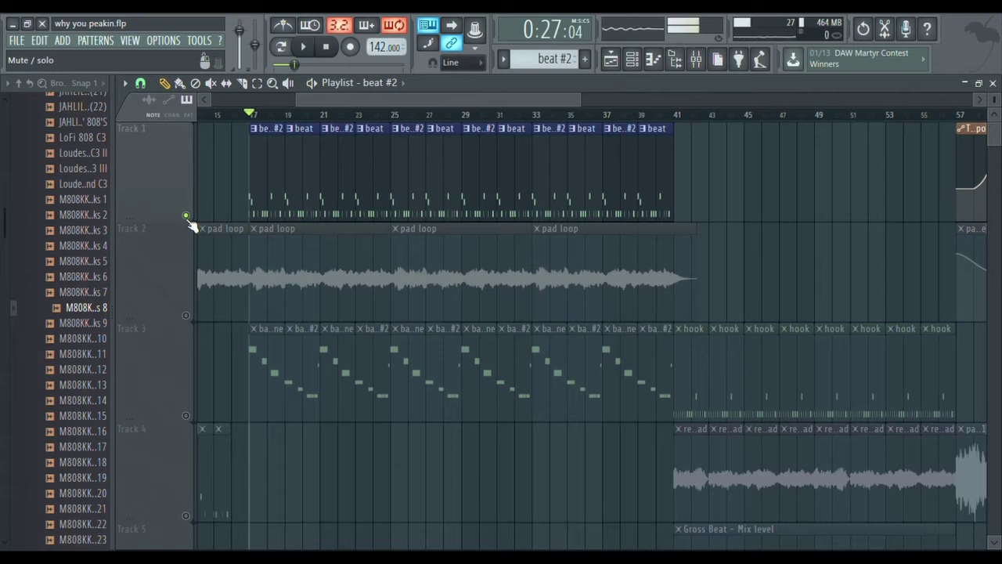
Solo the pad loop on track 2, examine the Harmor synth settings, and play the loop from bar 17
right_click(187, 320)
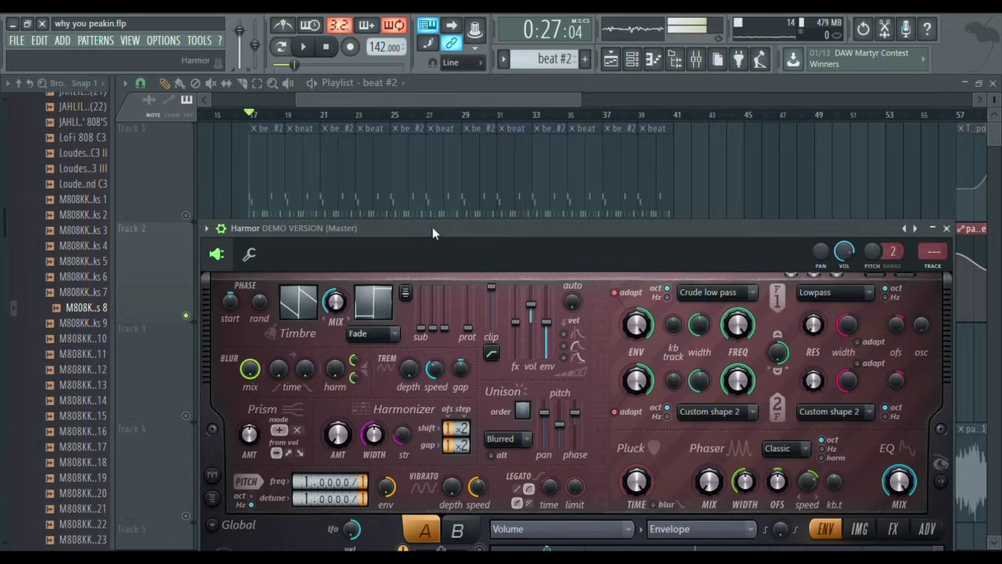
left_click_drag(432, 227, 419, 108)
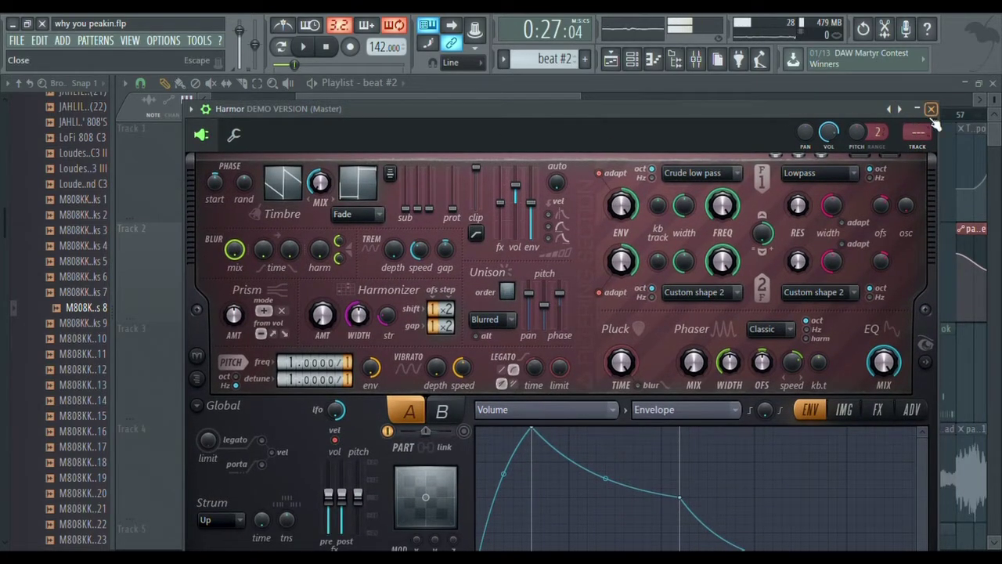
left_click_drag(854, 105, 853, 77)
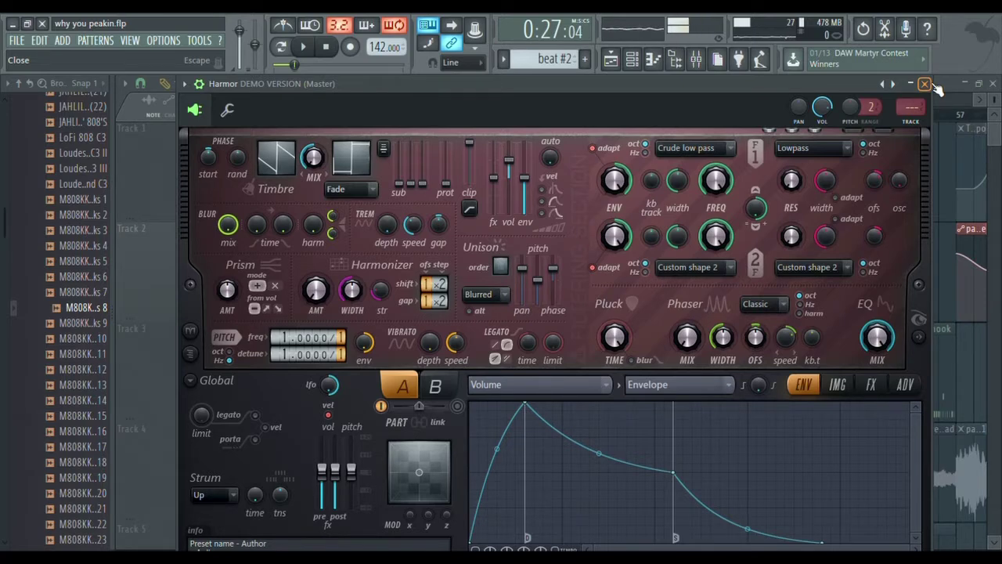
left_click(926, 83)
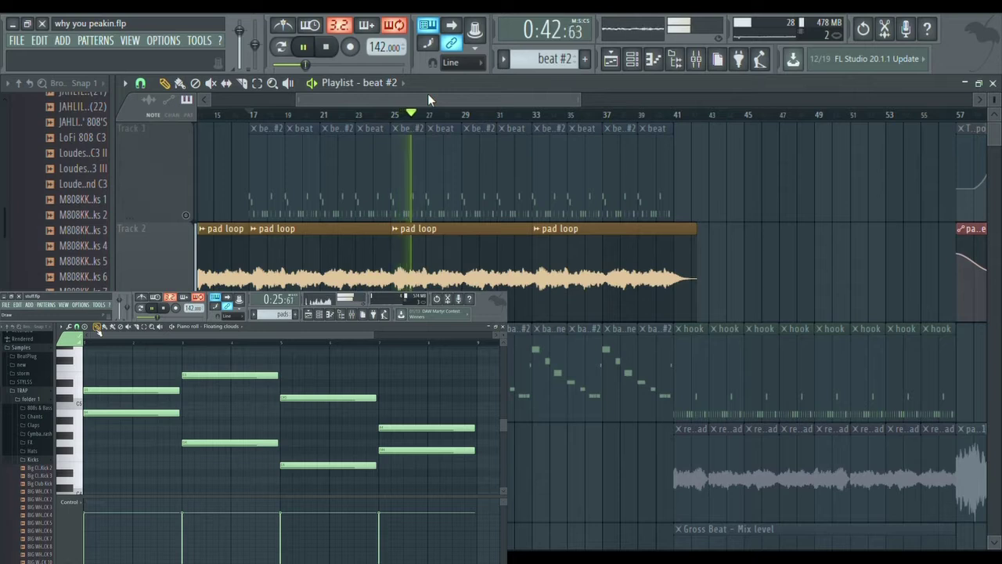
key("space")
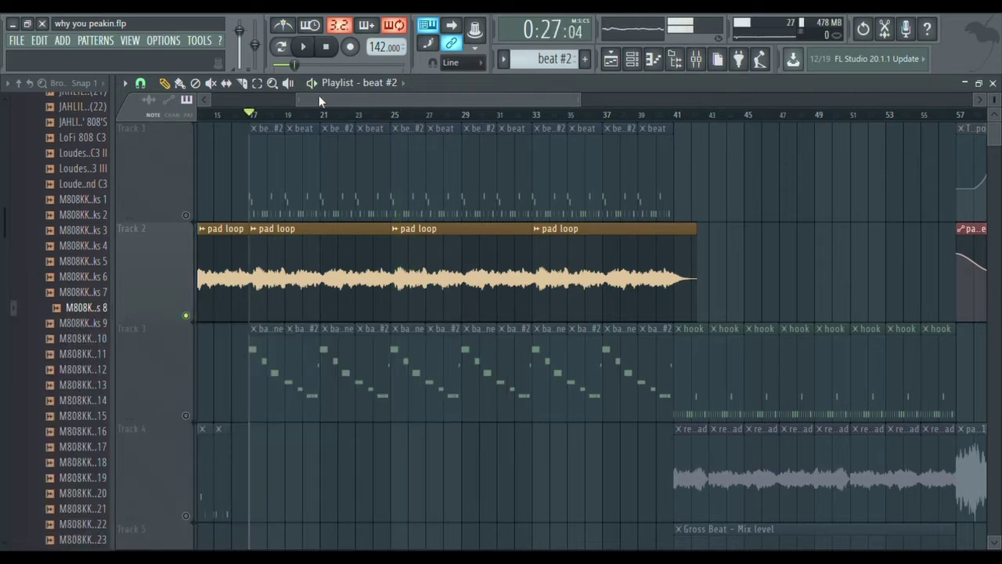
Solo track 3, examine the notes of its first bass line pattern, and return to the playlist
right_click(186, 415)
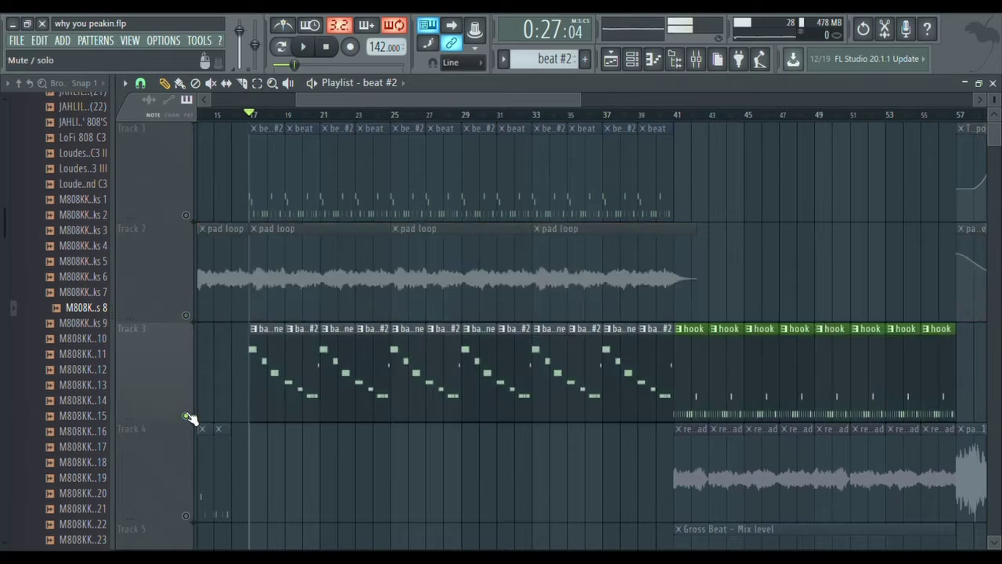
double_click(269, 375)
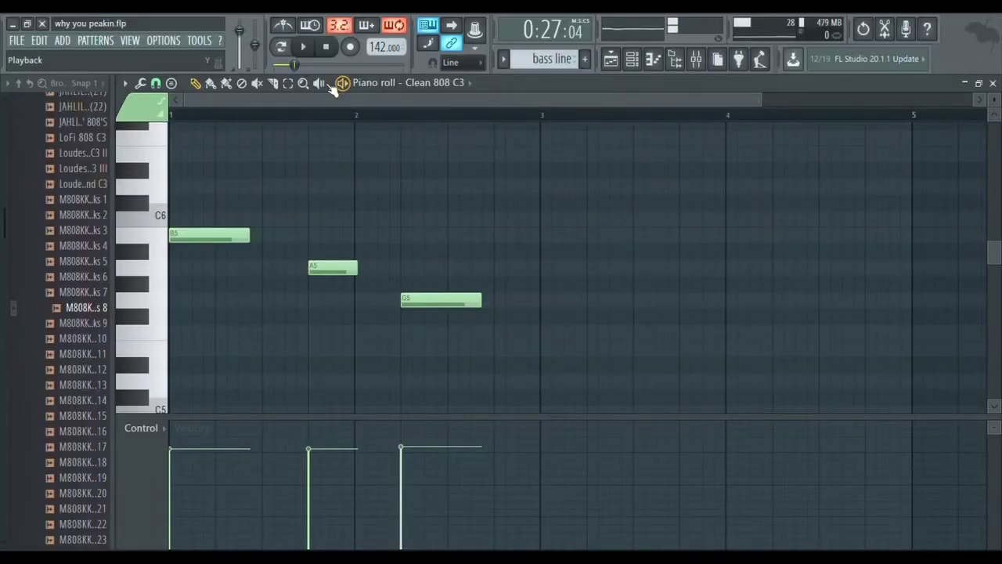
left_click(323, 83)
left_click(614, 60)
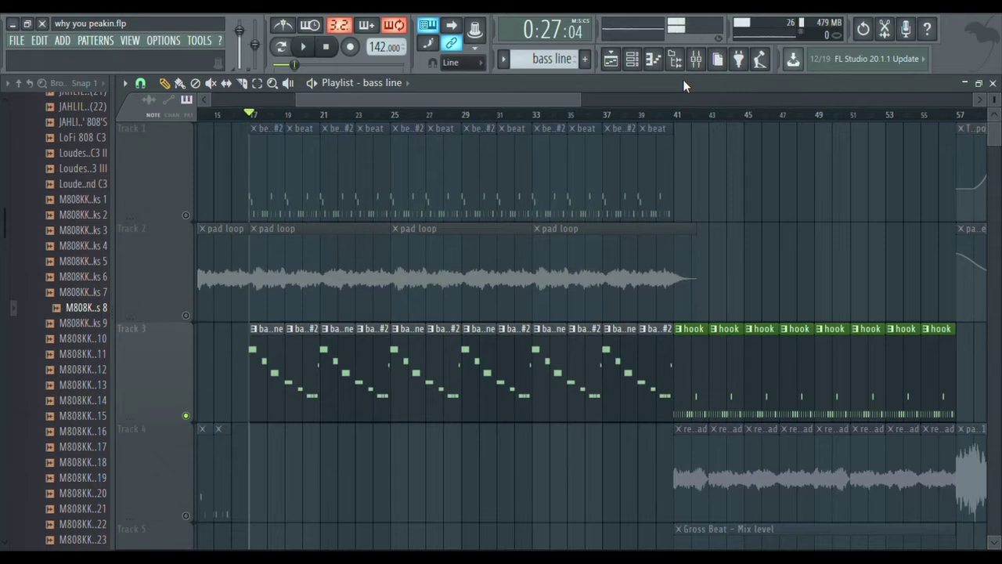
Play the soloed bass line from bar 17 and examine the notes of the bass line #2 pattern
key("space")
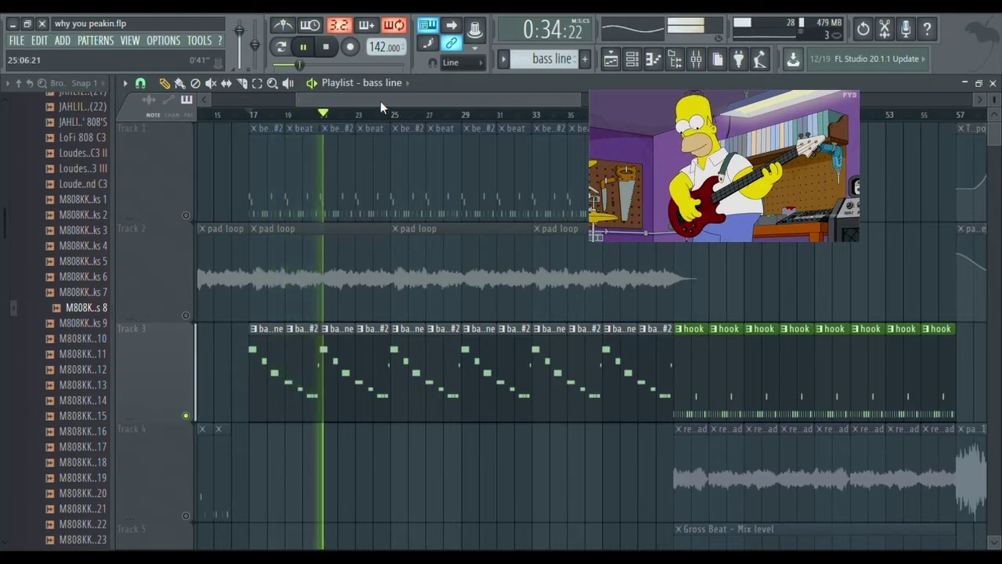
key("space")
double_click(306, 340)
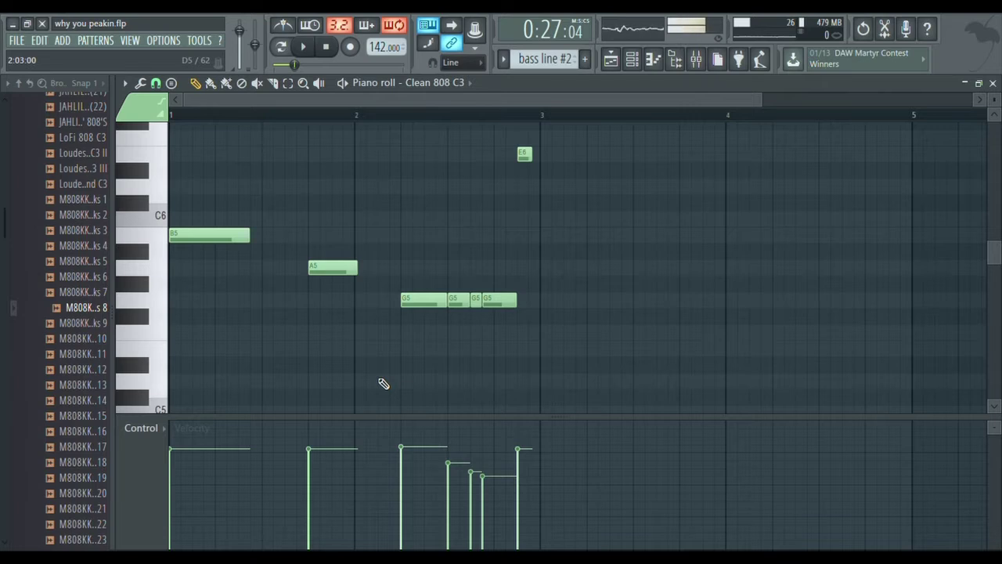
key("F5")
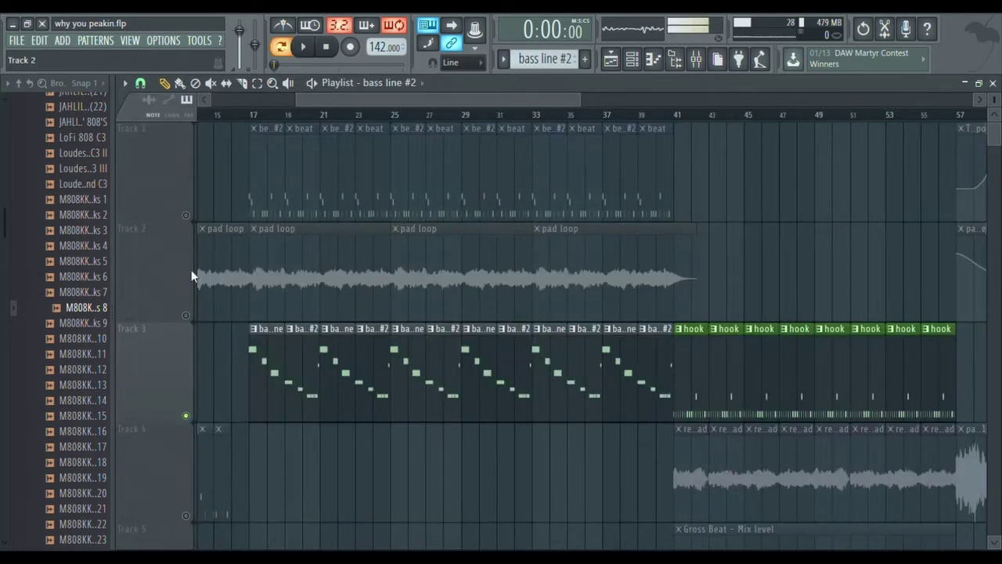
Unmute tracks 1 and 2 and play them together with the bass line from bar 17
left_click(185, 216)
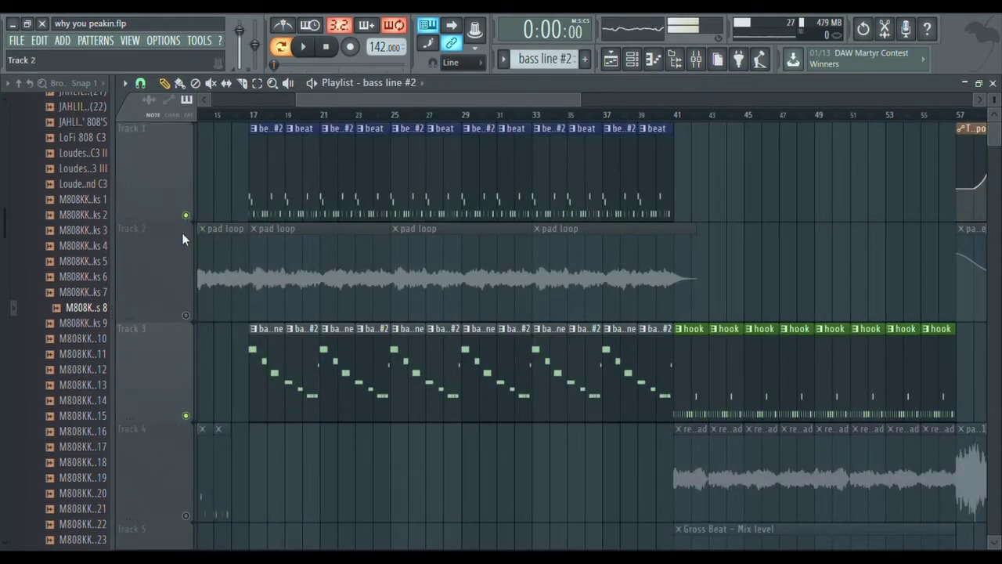
left_click(179, 315)
left_click(251, 114)
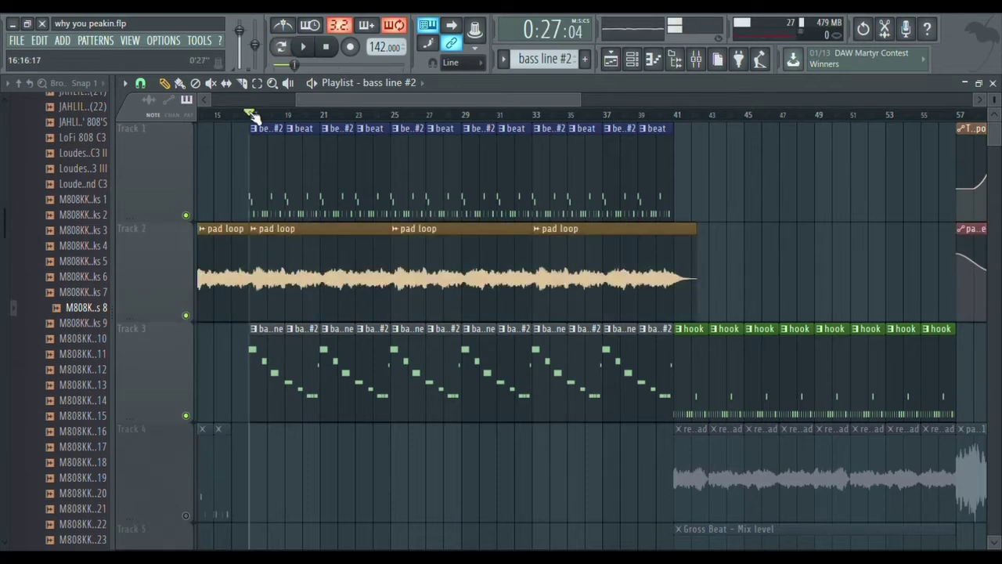
key("space")
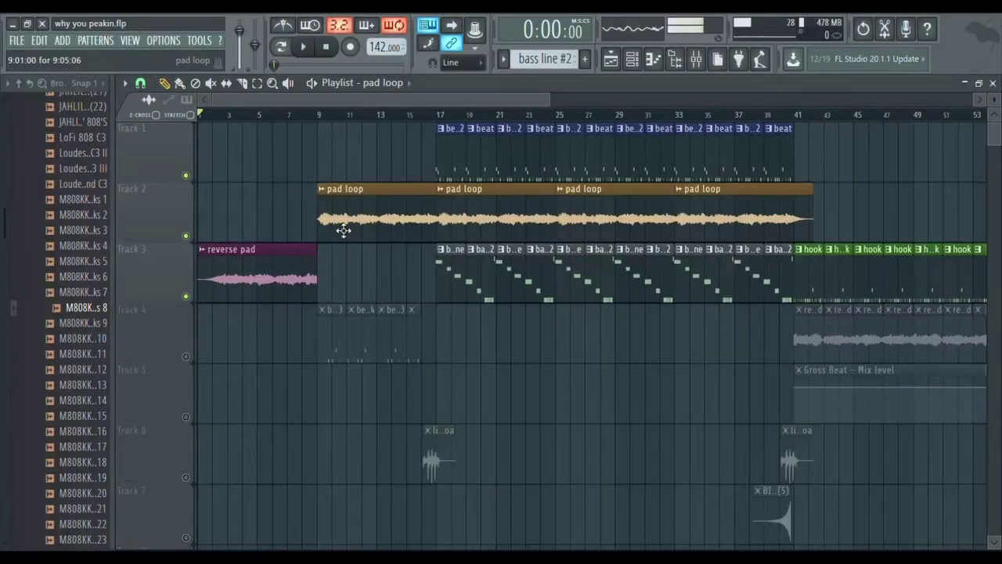
Temporarily place a pad loop at bar 1 on track 2, check the reverse pad's sampler settings, and delete the added clip
left_click(215, 224)
left_click_drag(238, 227, 224, 227)
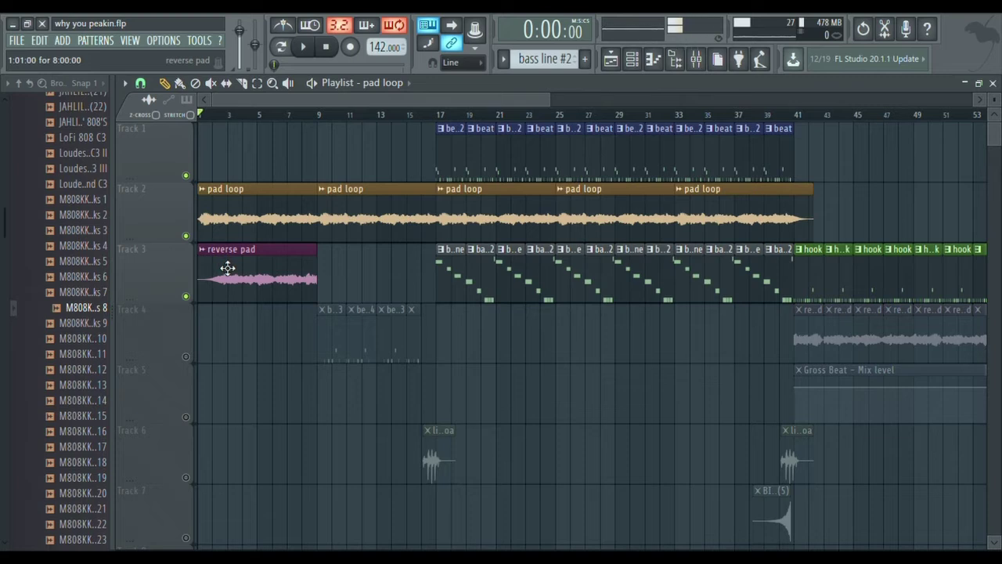
double_click(272, 267)
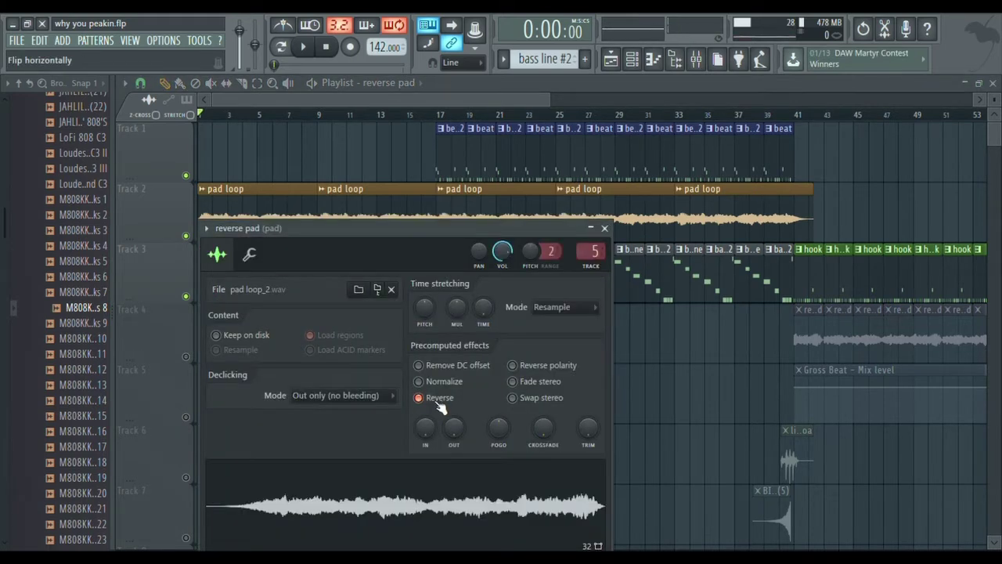
left_click(227, 263)
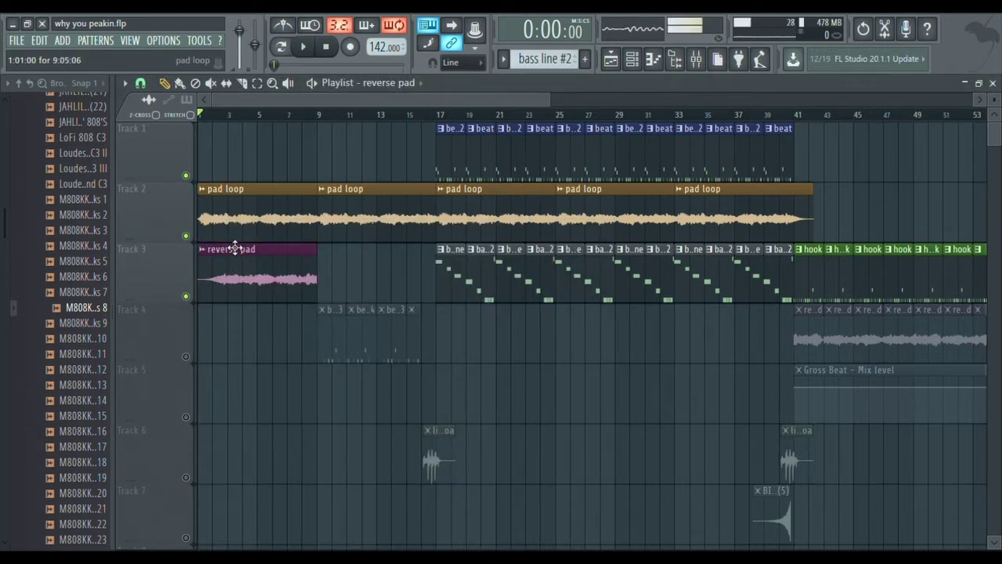
right_click(228, 238)
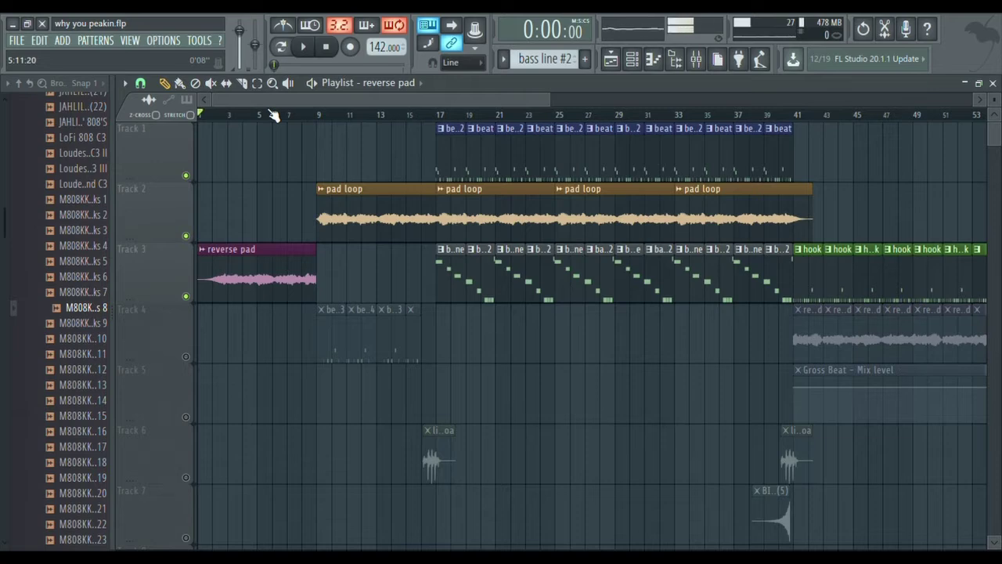
Unmute track 4, open its beat #3 pattern in the channel rack, and play the pattern
left_click(186, 357)
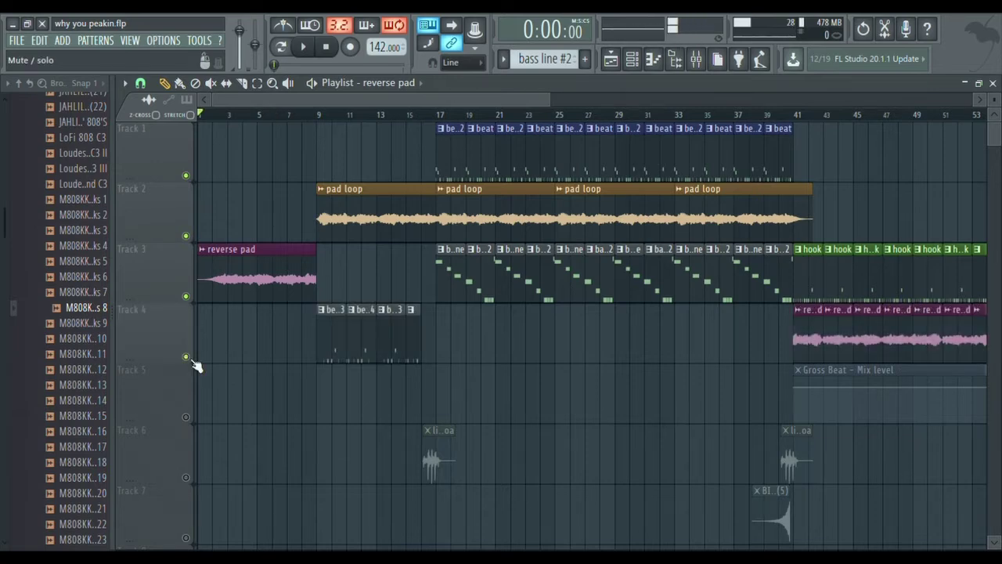
double_click(344, 362)
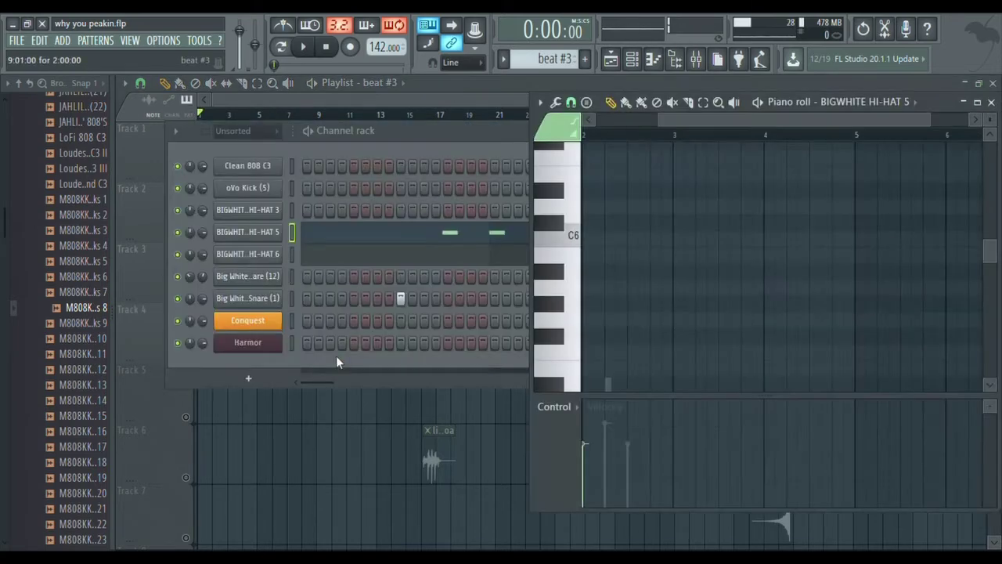
left_click(424, 135)
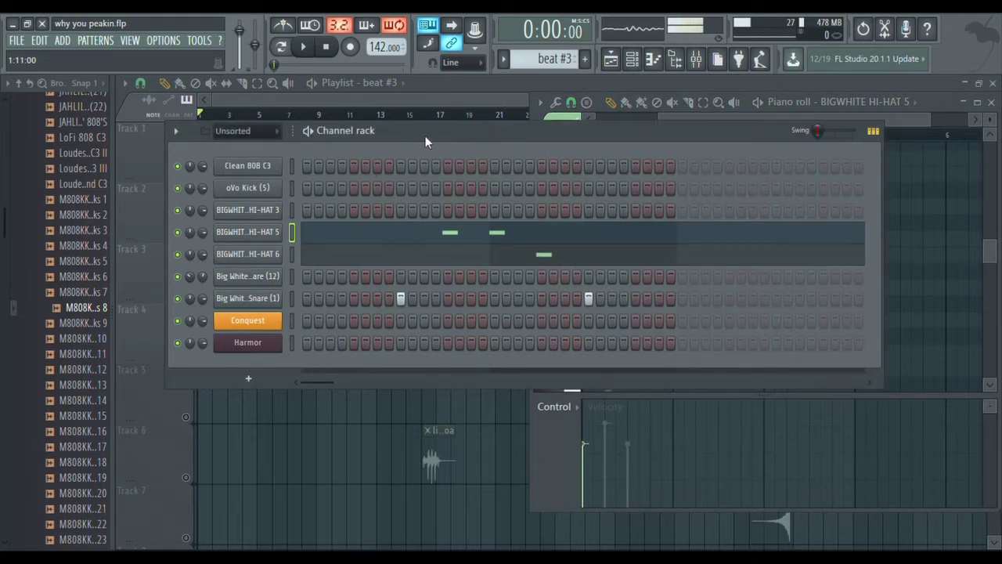
key("space")
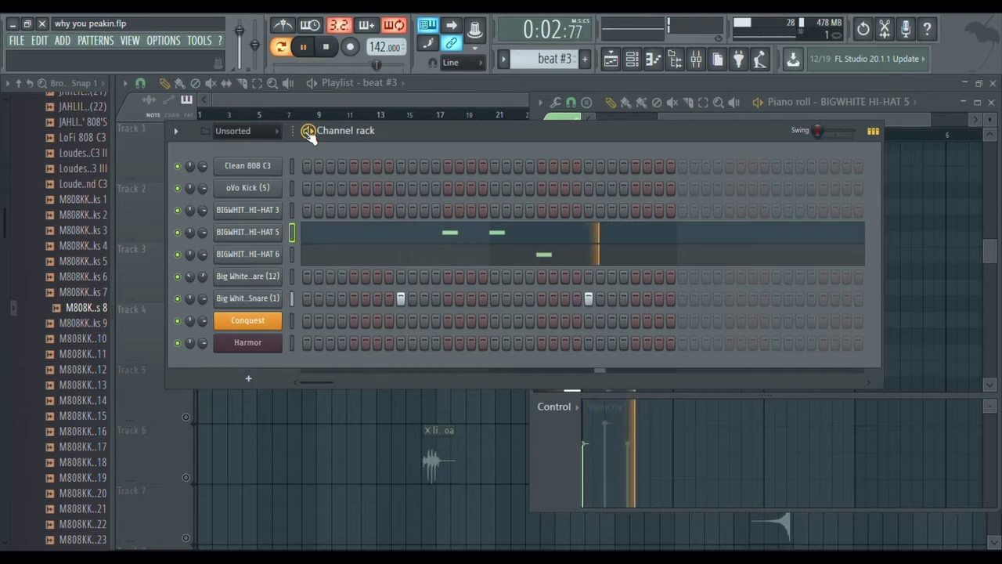
Examine the BIGWHITE HI-HAT 5 notes around C5 in the piano roll during pattern playback
left_click(487, 243)
left_click(488, 248)
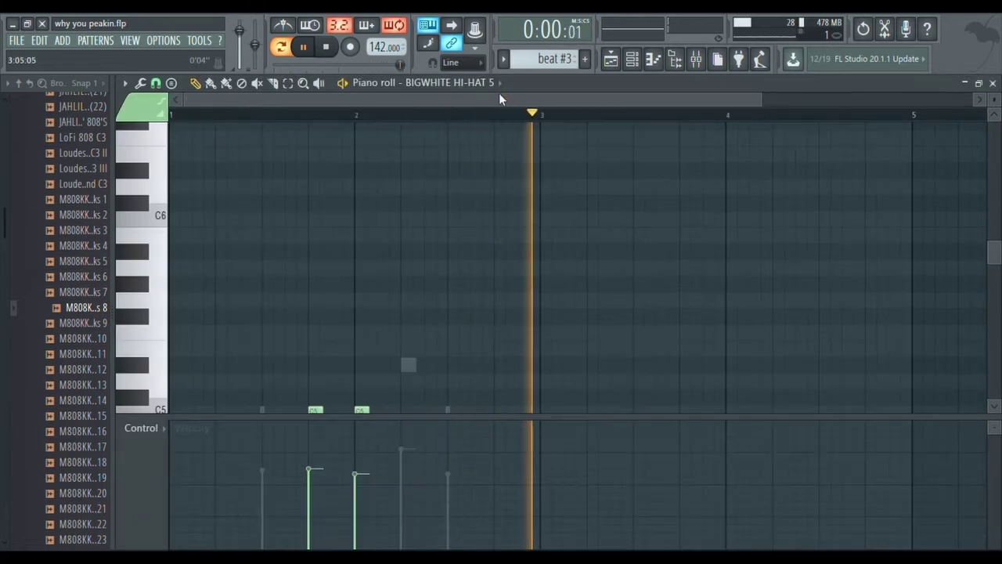
scroll(381, 193, "down", 4)
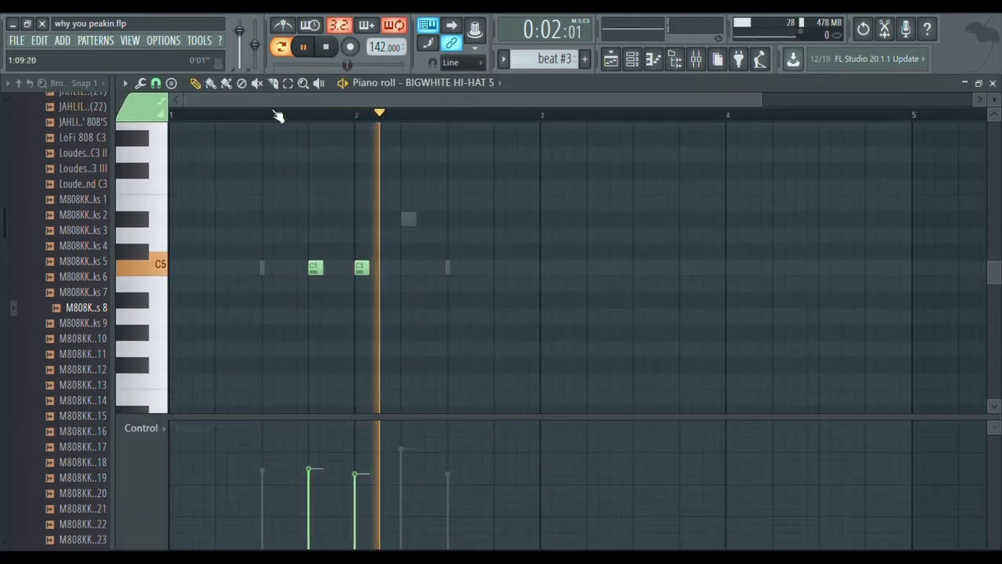
key("space")
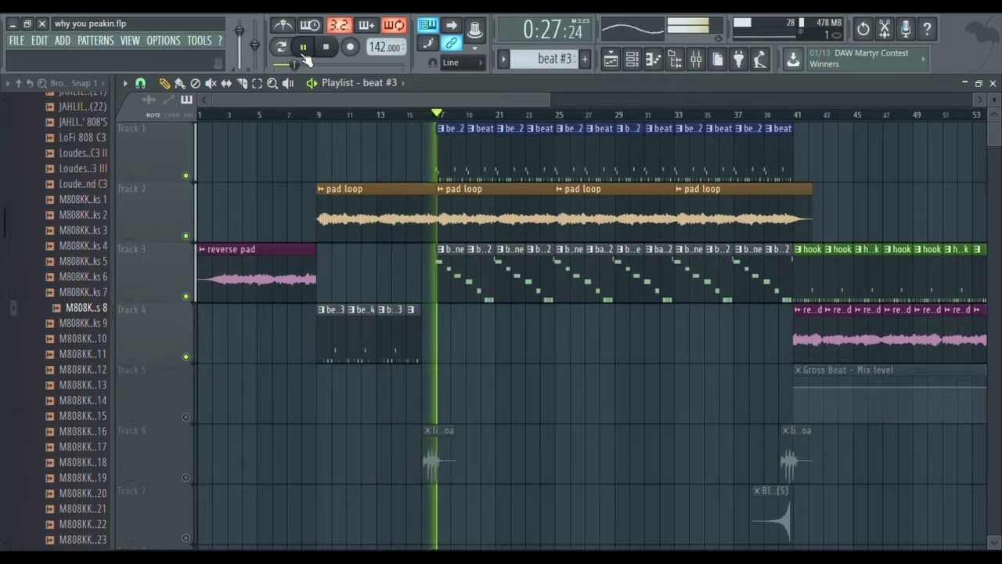
Stop the song, solo track 6, and set the playback position to about bar 16, before its first clip
key("space")
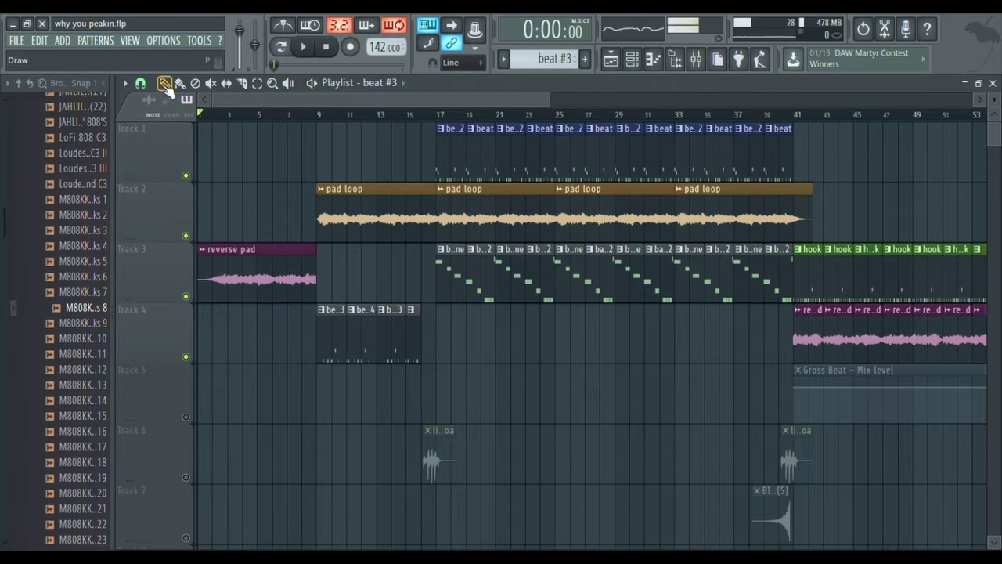
left_click(413, 116)
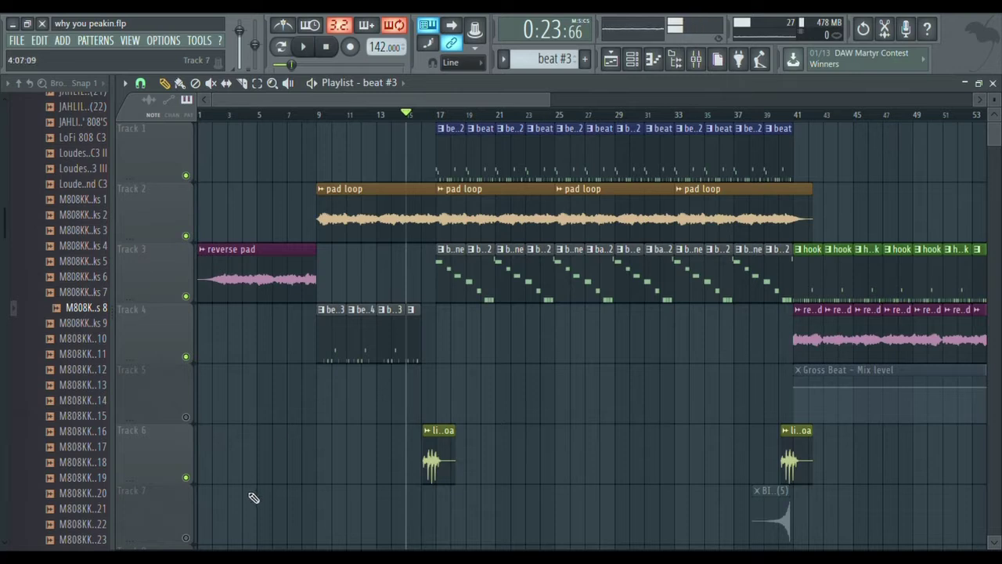
right_click(186, 477)
left_click(424, 115)
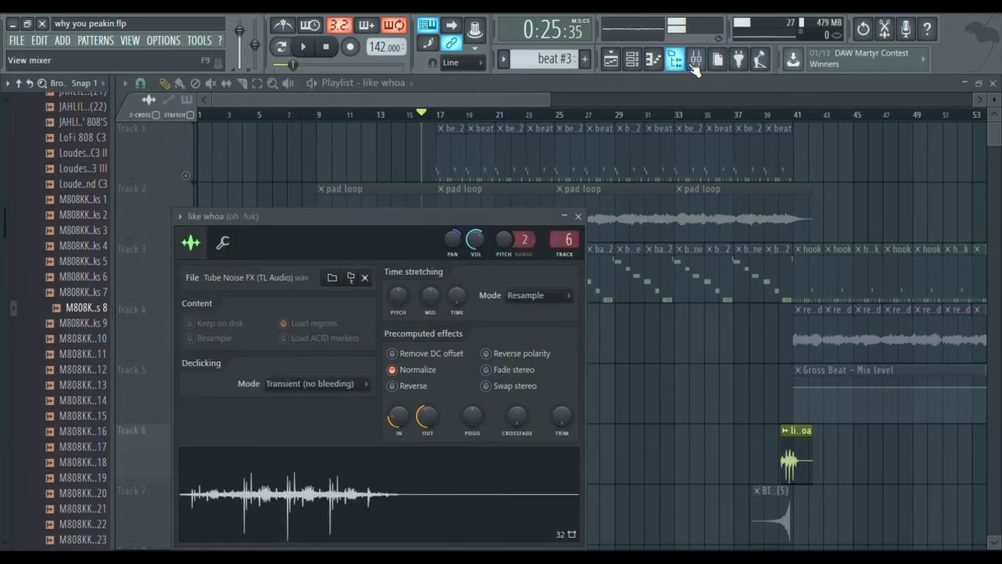
Open the mixer and inspect the Fruity parametric EQ 2 curve on the video audio insert
left_click(695, 64)
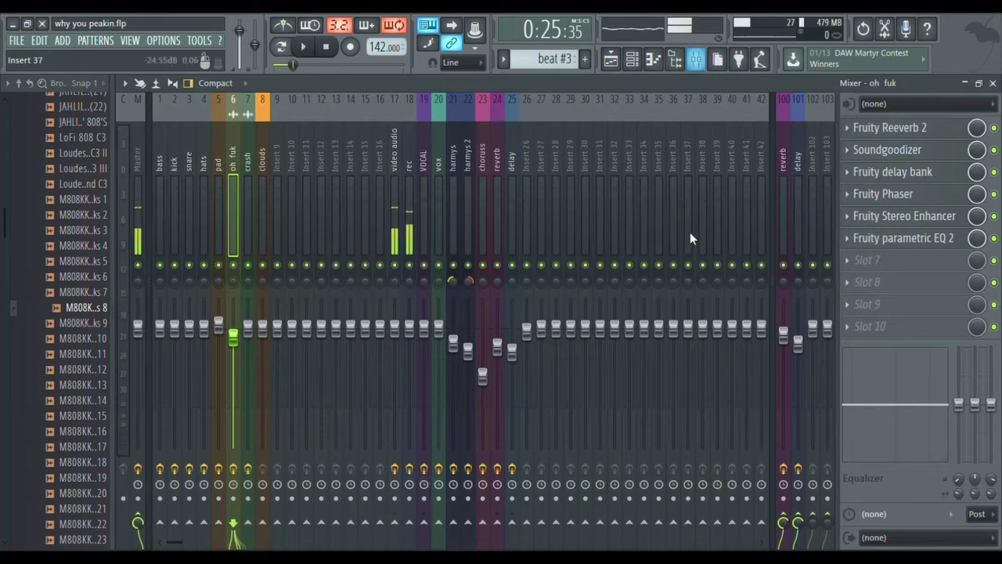
left_click(392, 180)
left_click(900, 150)
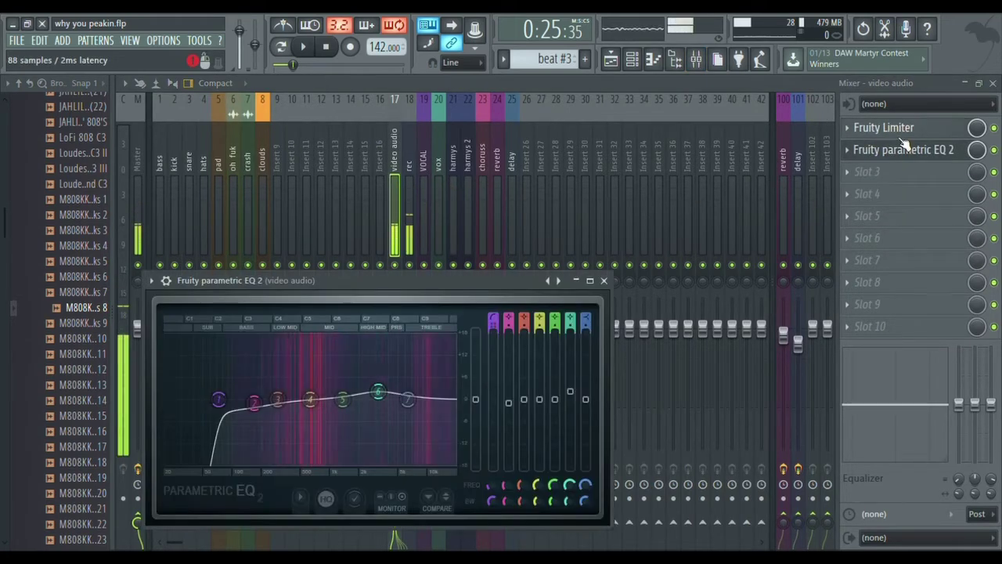
left_click(902, 148)
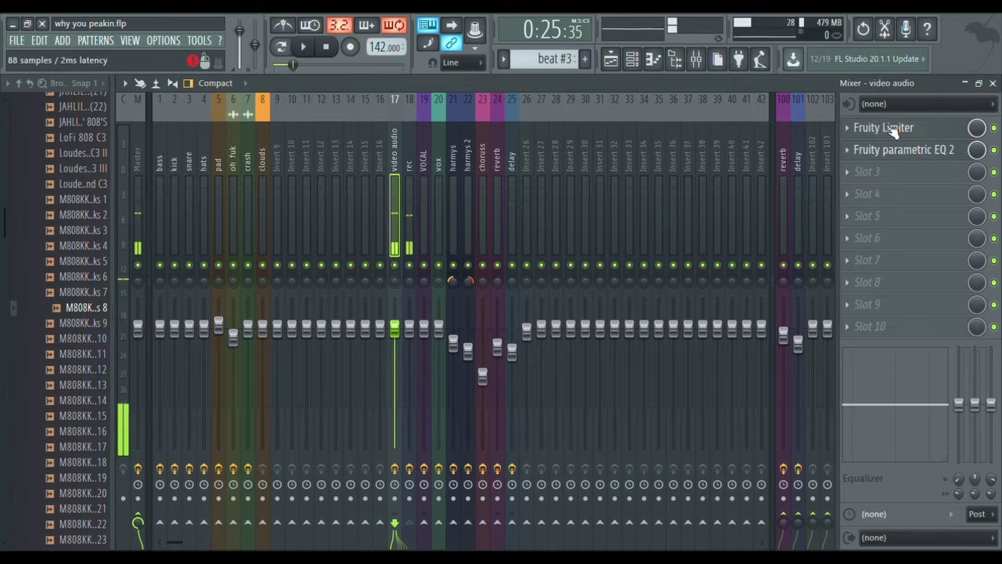
Inspect the Fruity Limiter on the video audio insert, then return to the playlist
left_click(885, 128)
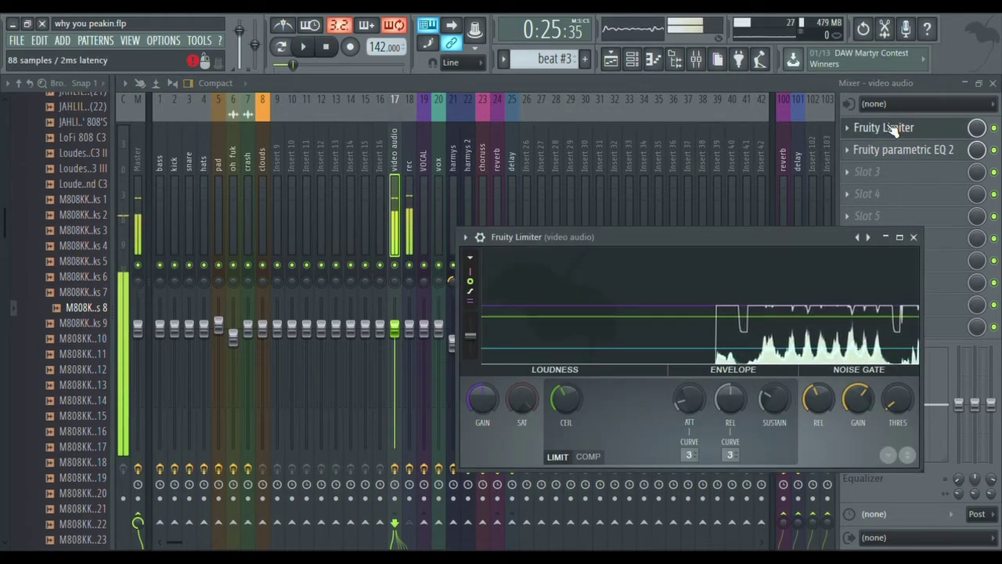
left_click(611, 59)
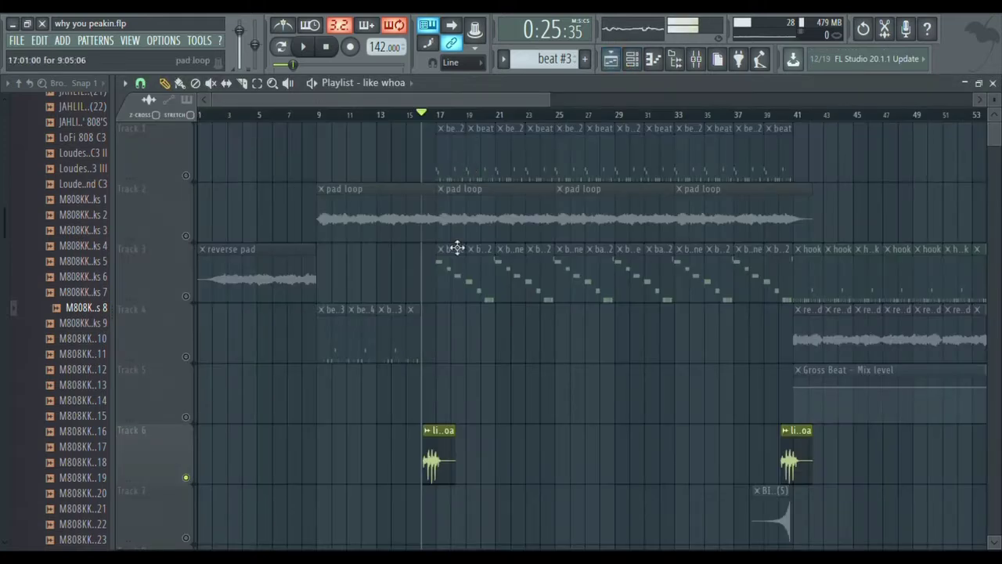
left_click(612, 63)
left_click(617, 69)
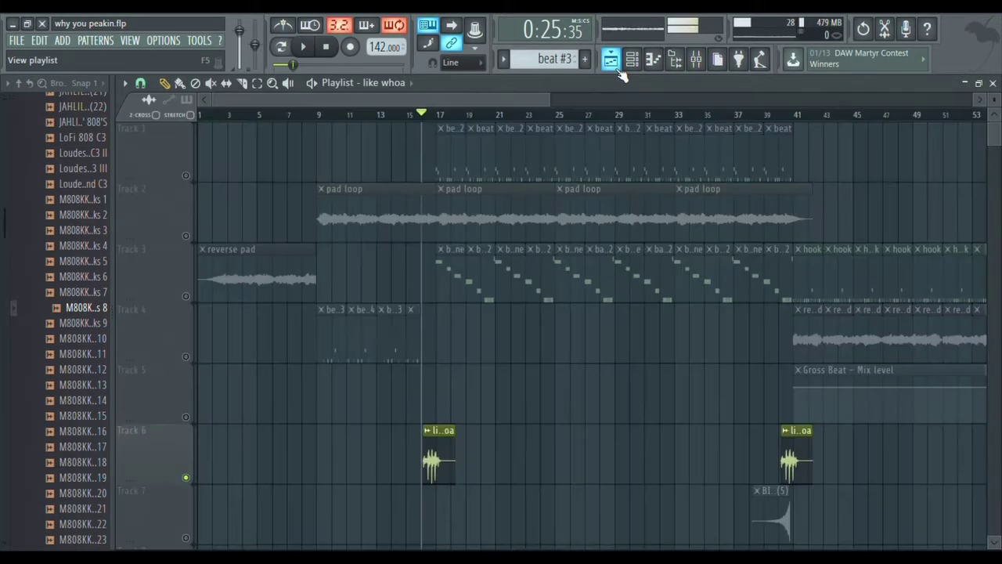
Inspect the first like whoa clip's sampler settings, then play the clip while viewing the effects on mixer insert 6
double_click(437, 457)
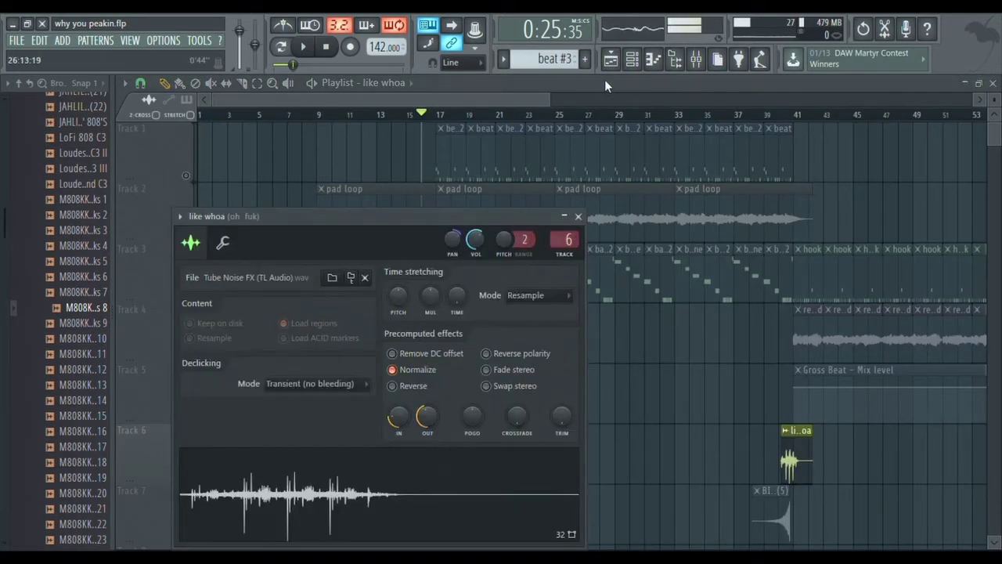
left_click(618, 62)
left_click(696, 61)
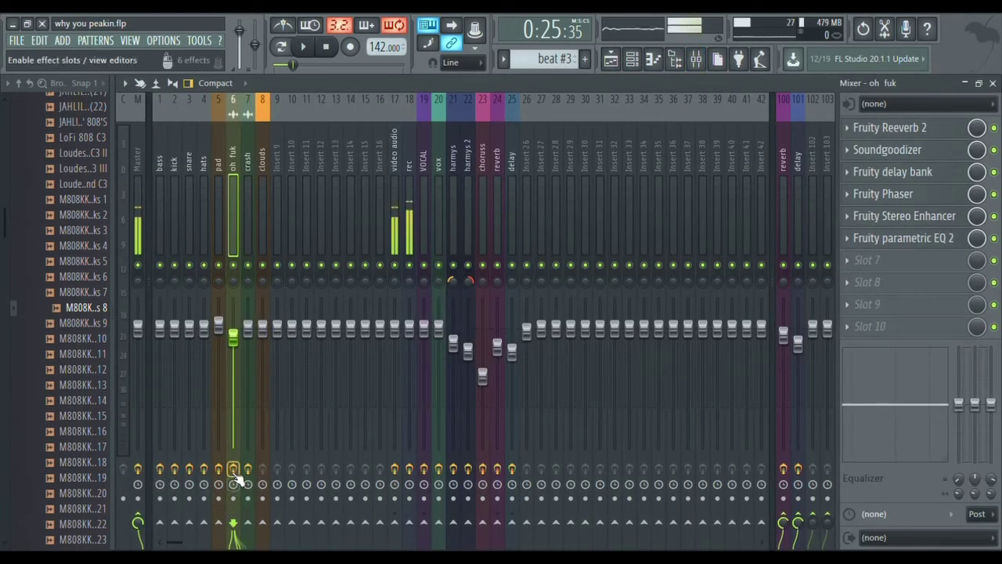
key("space")
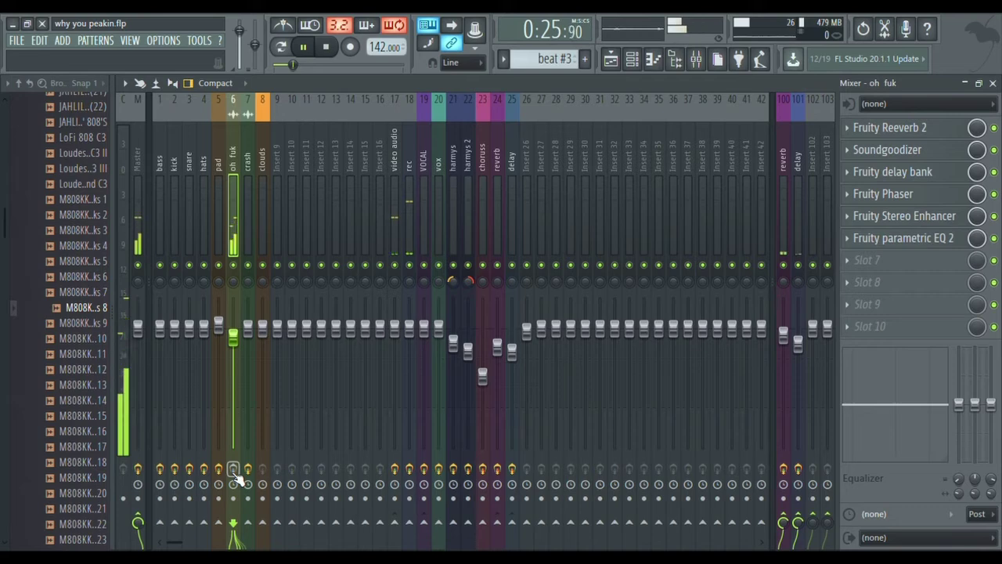
Return to the playlist, replay the first like whoa clip on soloed track 6 from bar 16, and stop playback
left_click(608, 56)
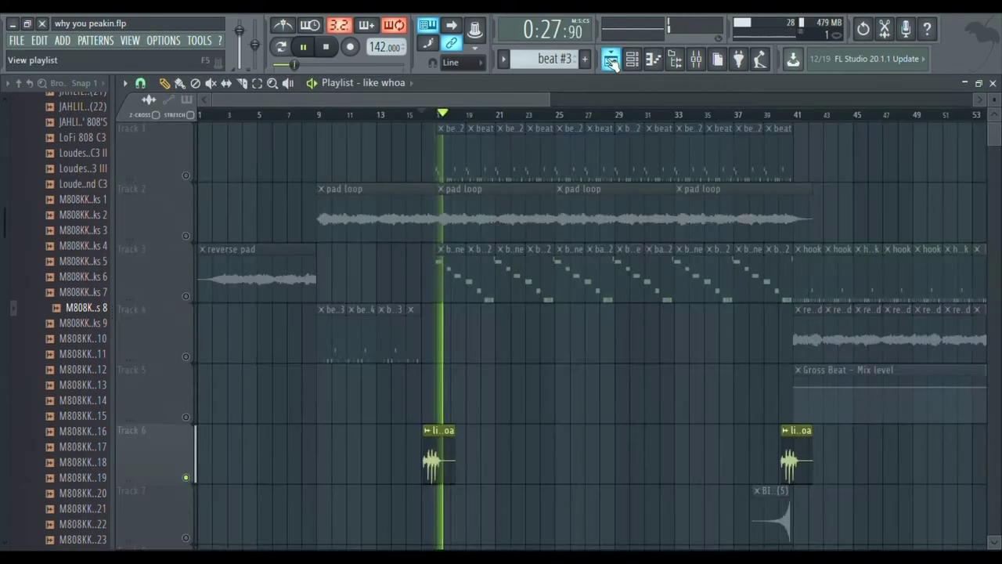
key("space")
key("space")
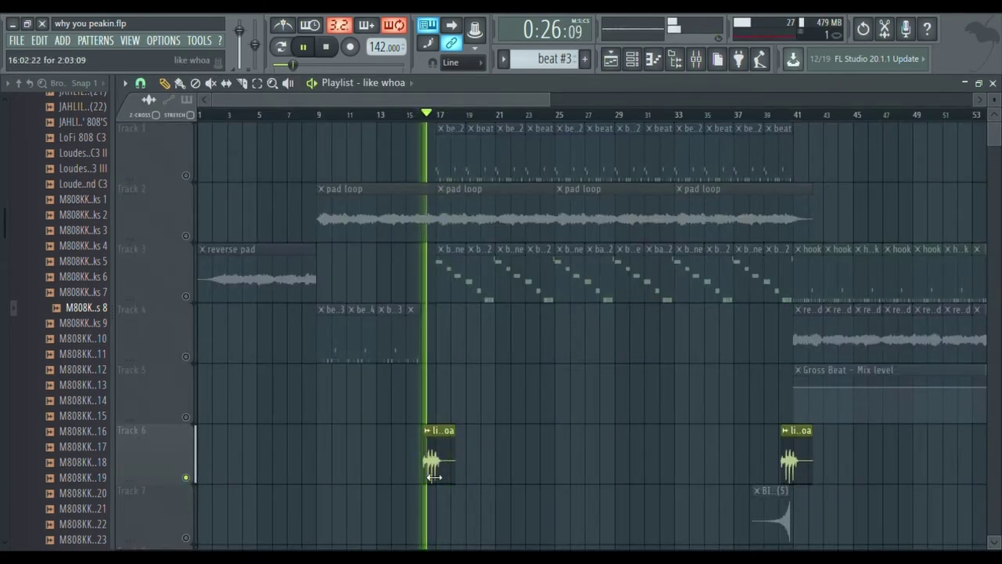
key("space")
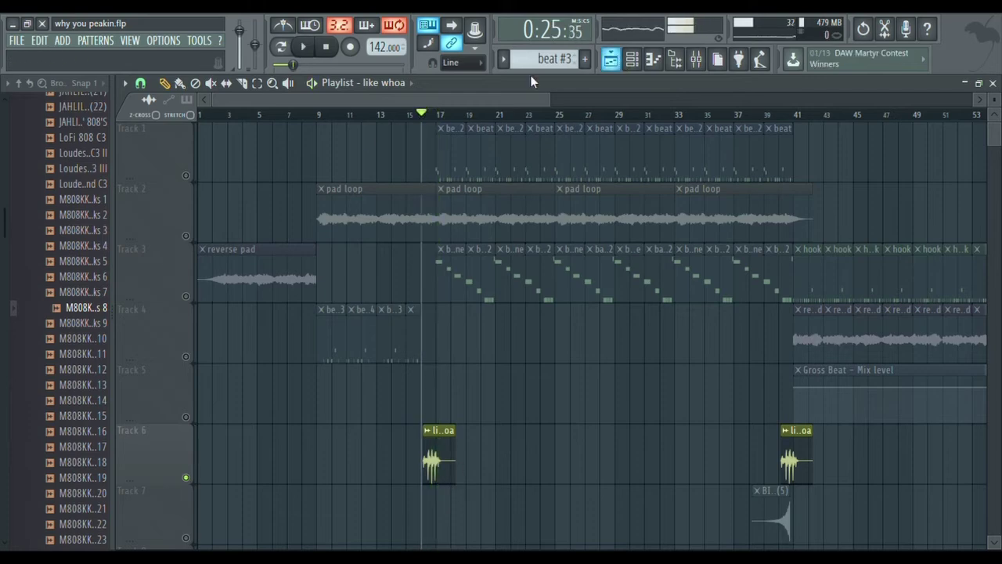
Set the playback position to bar 14, unsolo track 6, and play all tracks through the like whoa transition before stopping
left_click(392, 117)
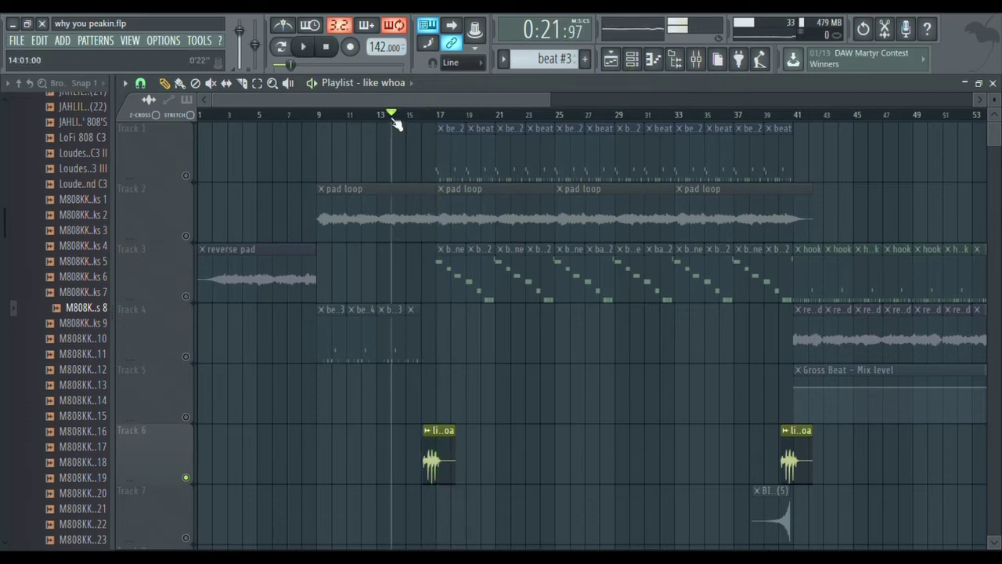
left_click(188, 357)
key("space")
scroll(192, 360, "down", 4)
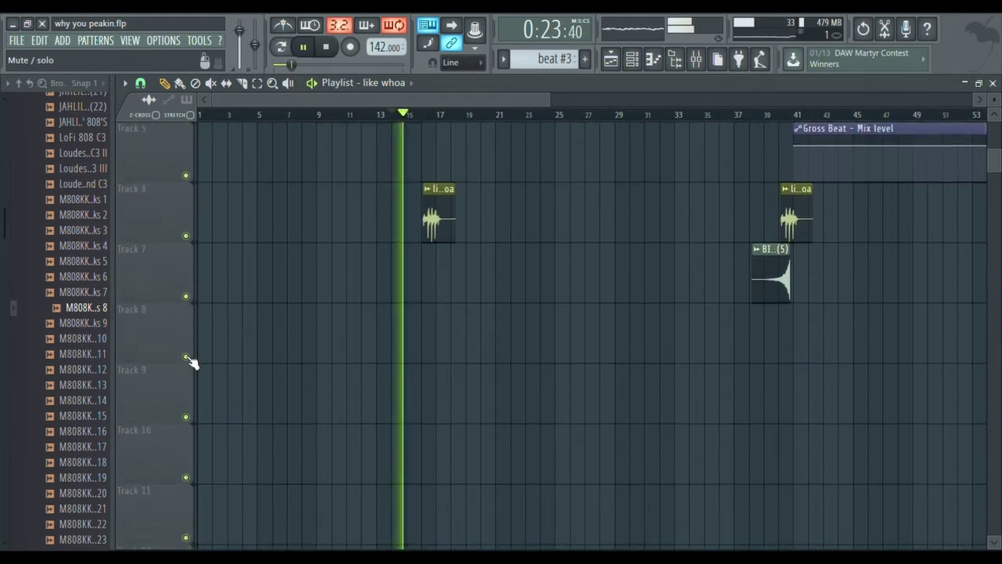
scroll(191, 362, "up", 4)
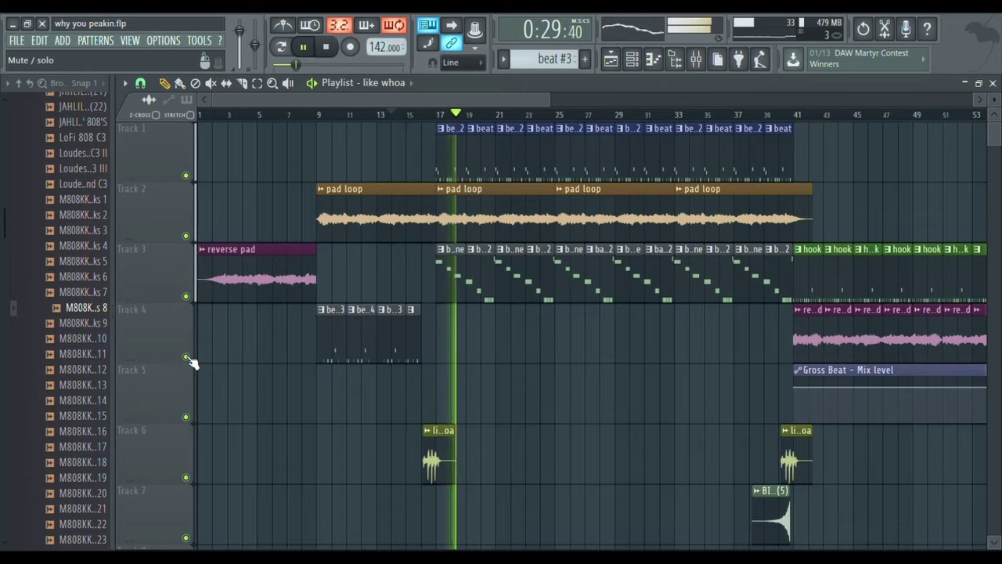
key("space")
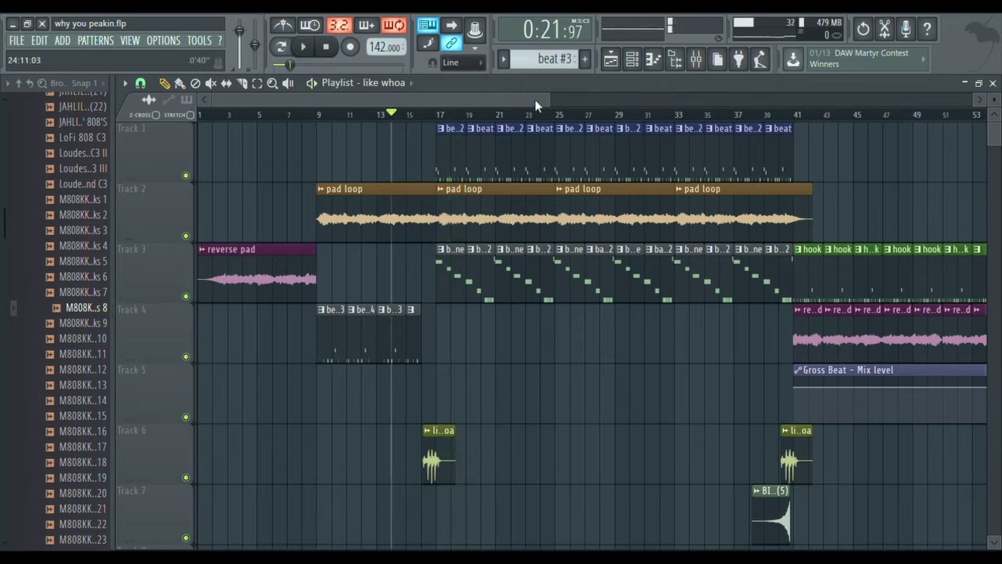
Set the playback position to bar 39, solo track 7, and play its first BIG WHITE CRASHES (5) clip before stopping
left_click_drag(554, 98, 753, 99)
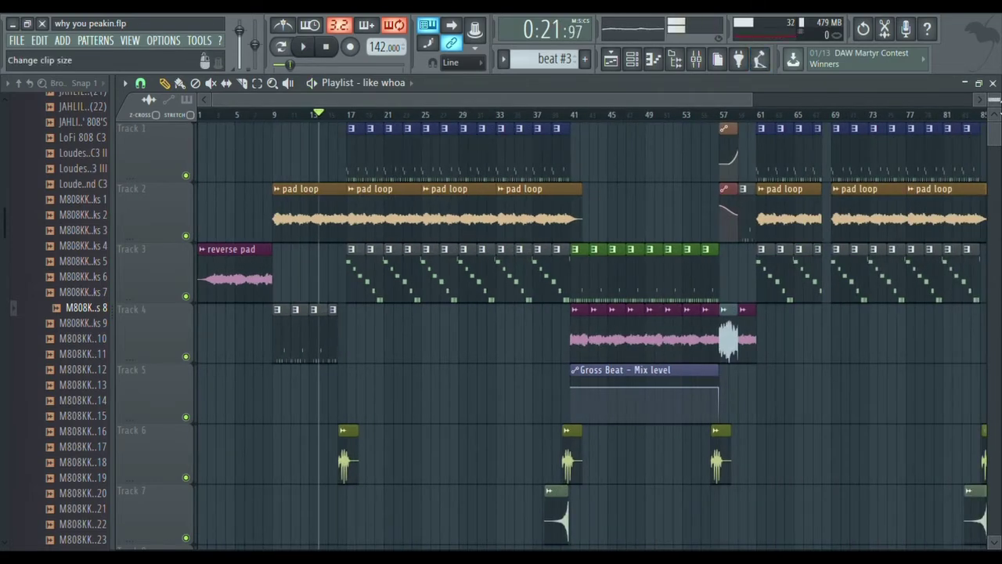
left_click_drag(998, 102, 998, 104)
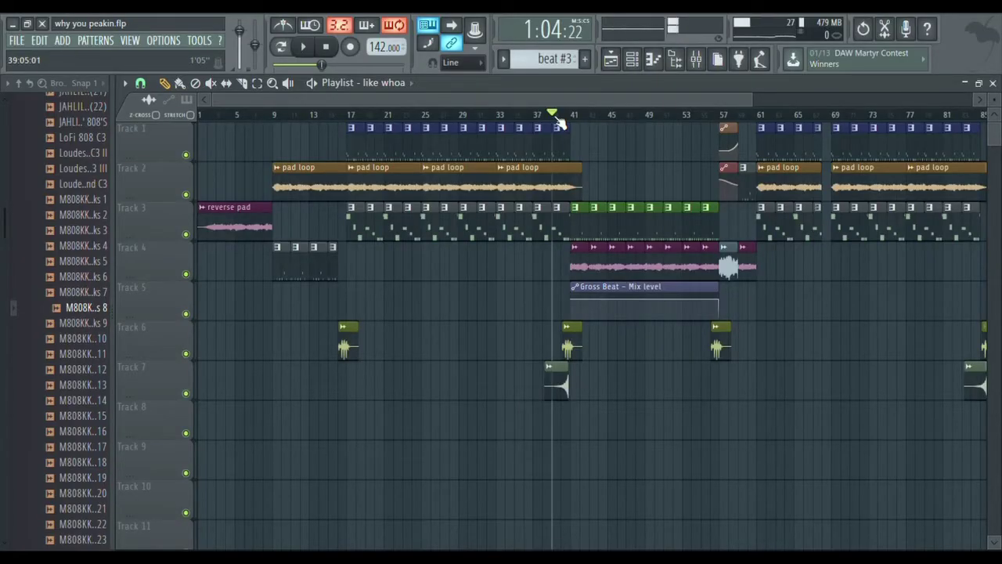
right_click(186, 394)
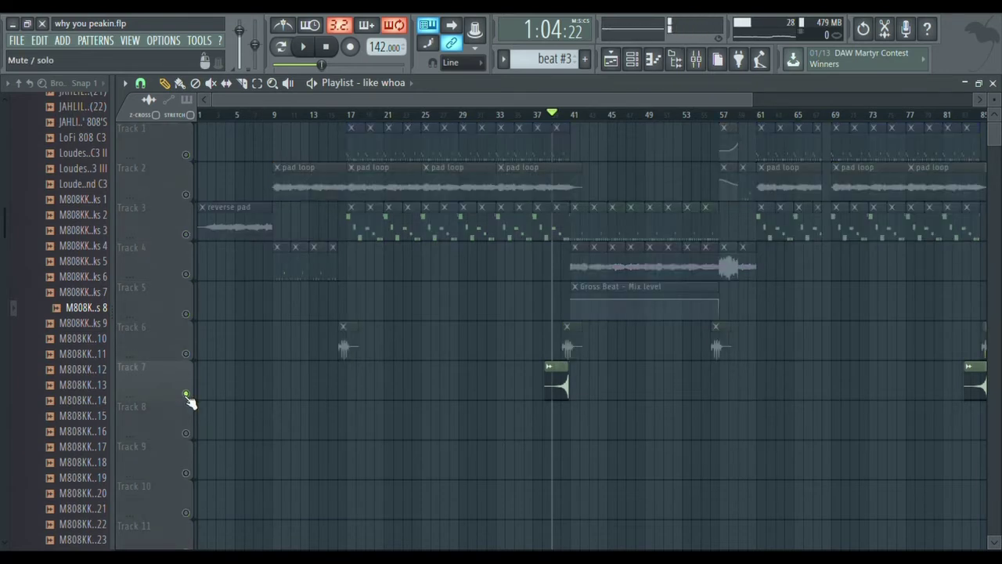
key("space")
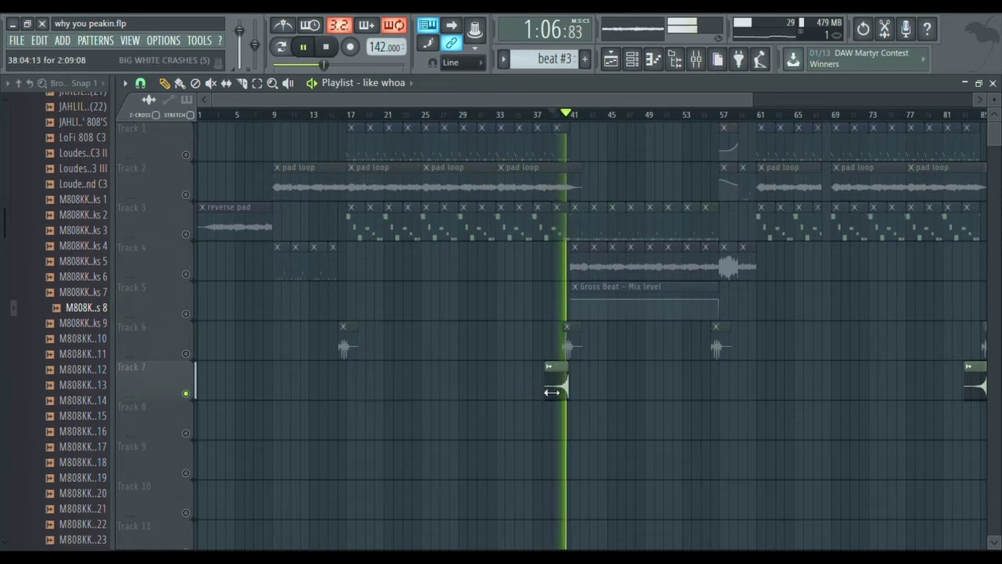
key("space")
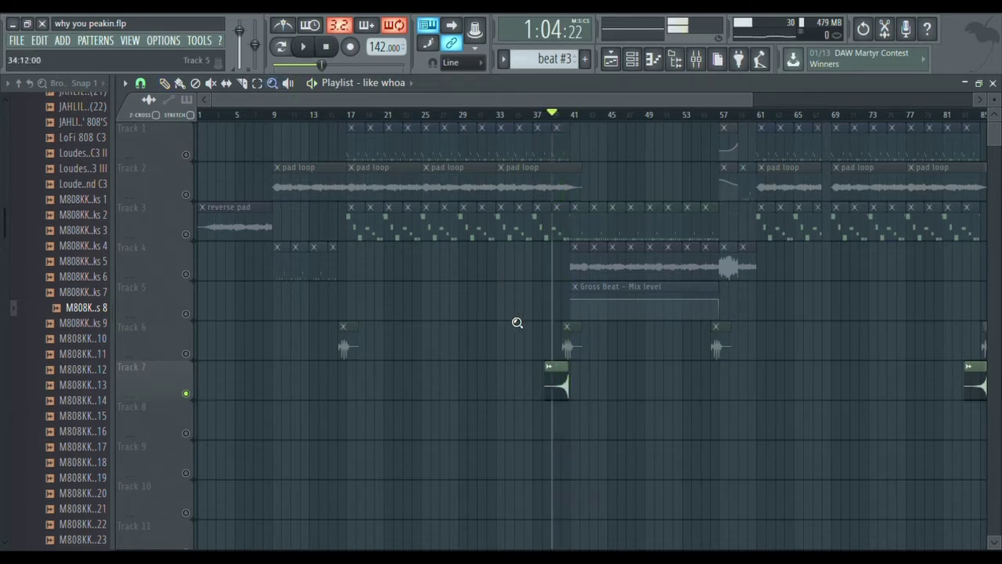
Collapse the 808s & Bass folder and browse the crash samples in TRAP folder 1's cymbal and crash folder
left_click_drag(516, 322, 705, 438)
left_click_drag(2, 219, 2, 153)
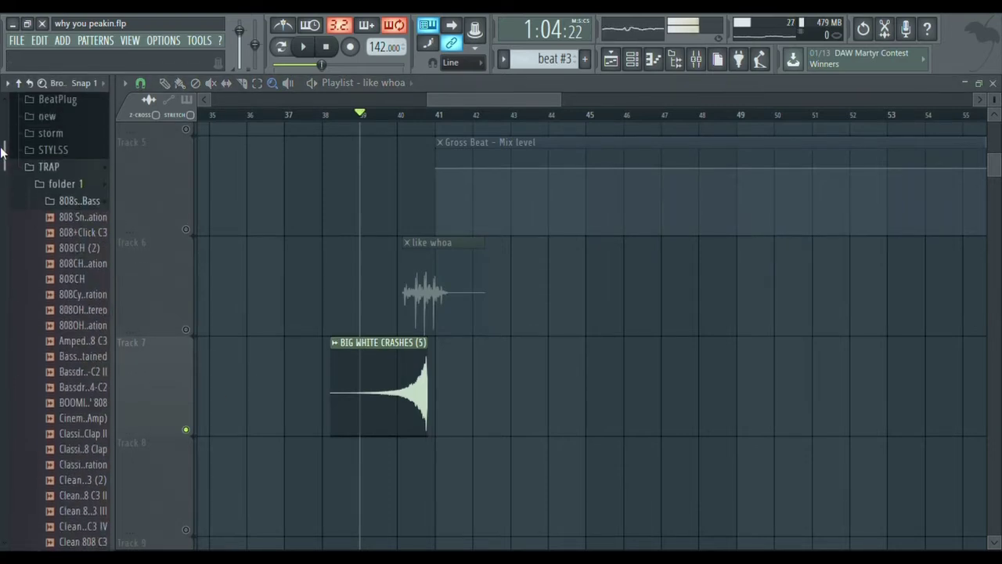
left_click(89, 206)
left_click(79, 285)
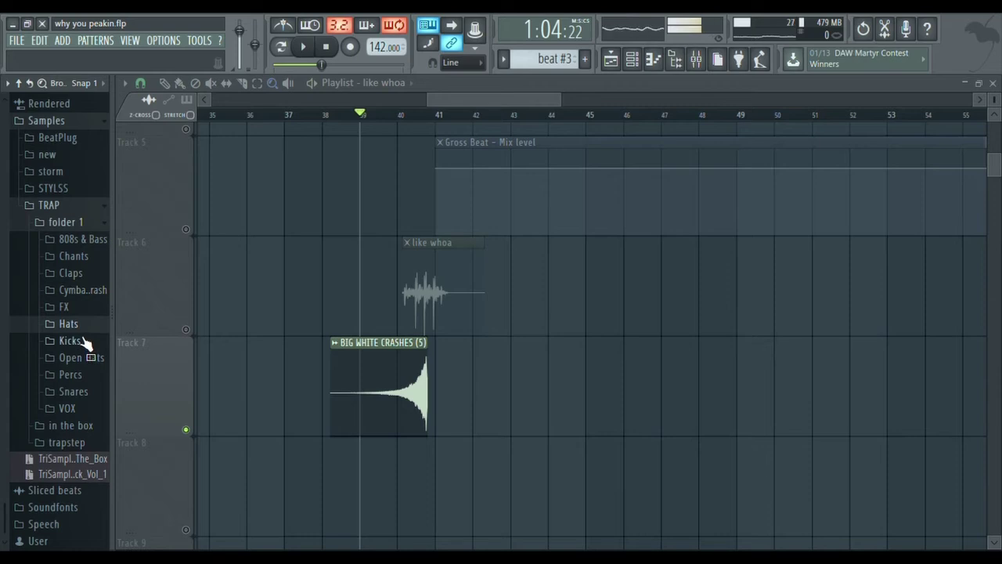
left_click(82, 291)
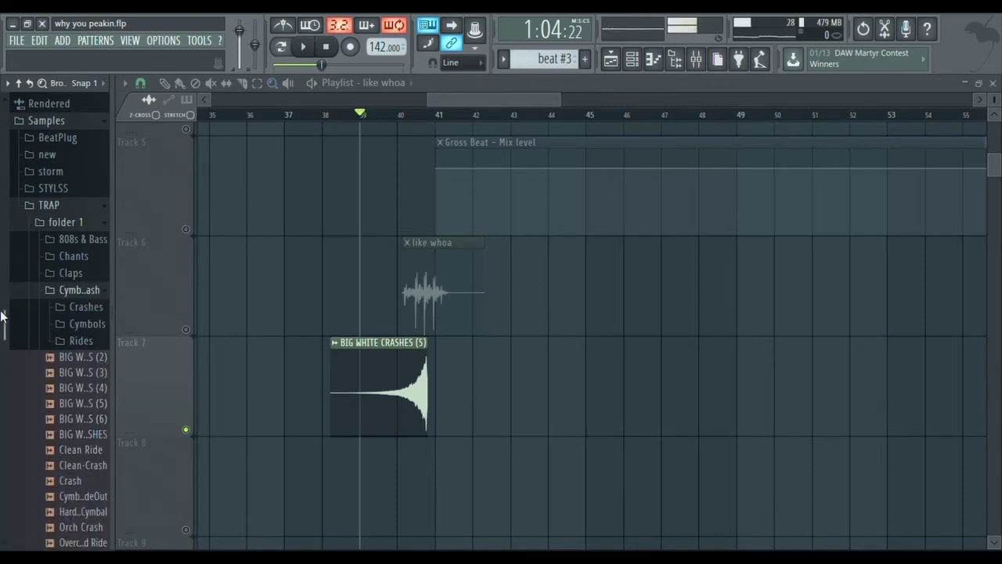
scroll(3, 328, "down", 10)
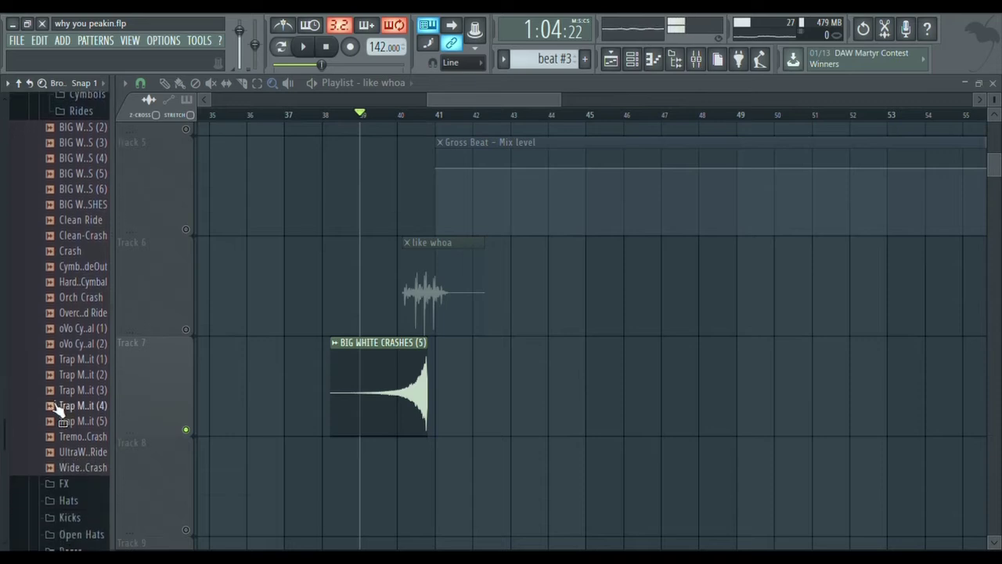
Place the Trap Movement Drumkit (4) sample on track 8 at bar 38 and enable its Reverse effect
left_click_drag(69, 451, 241, 433)
left_click_drag(334, 449, 334, 450)
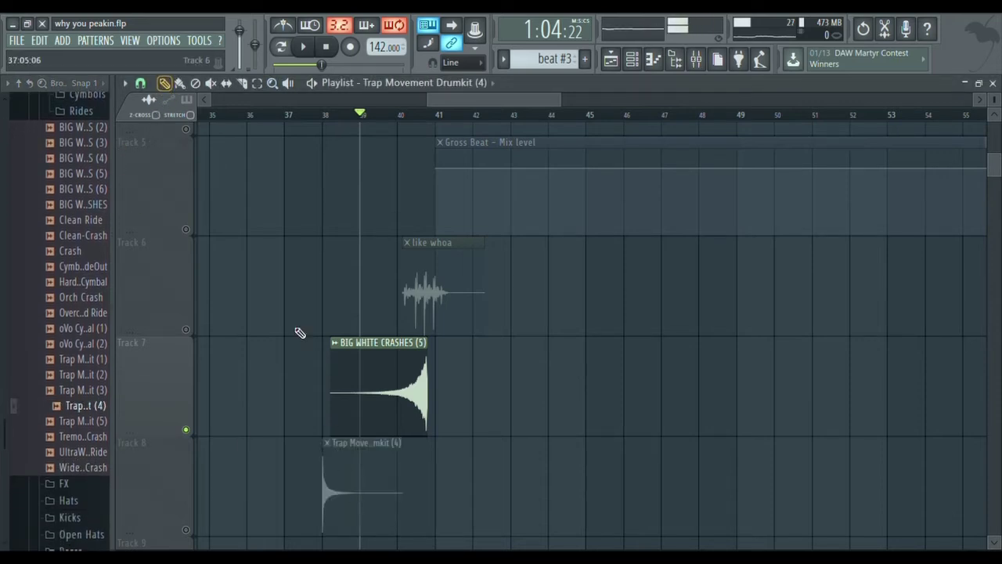
double_click(361, 495)
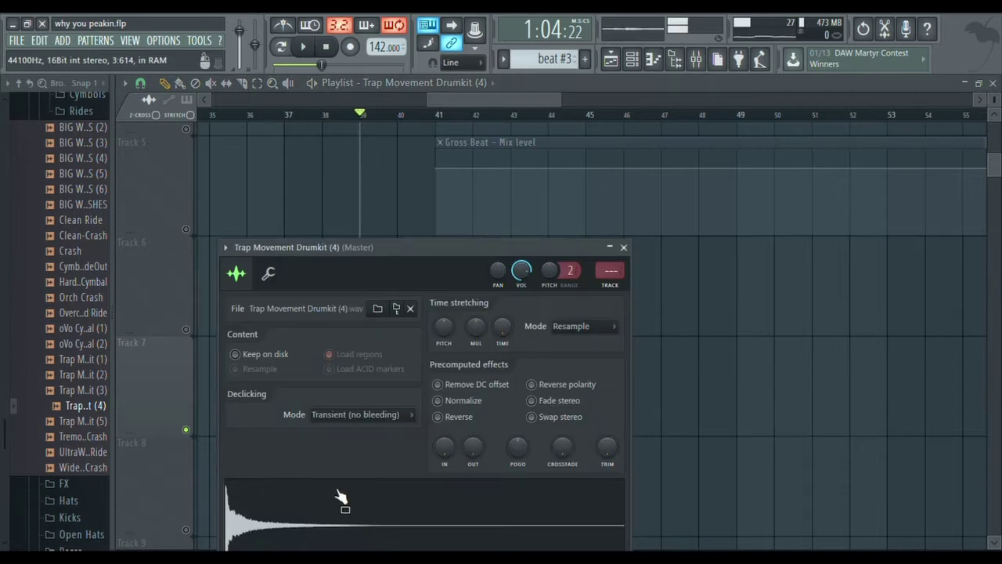
left_click(454, 417)
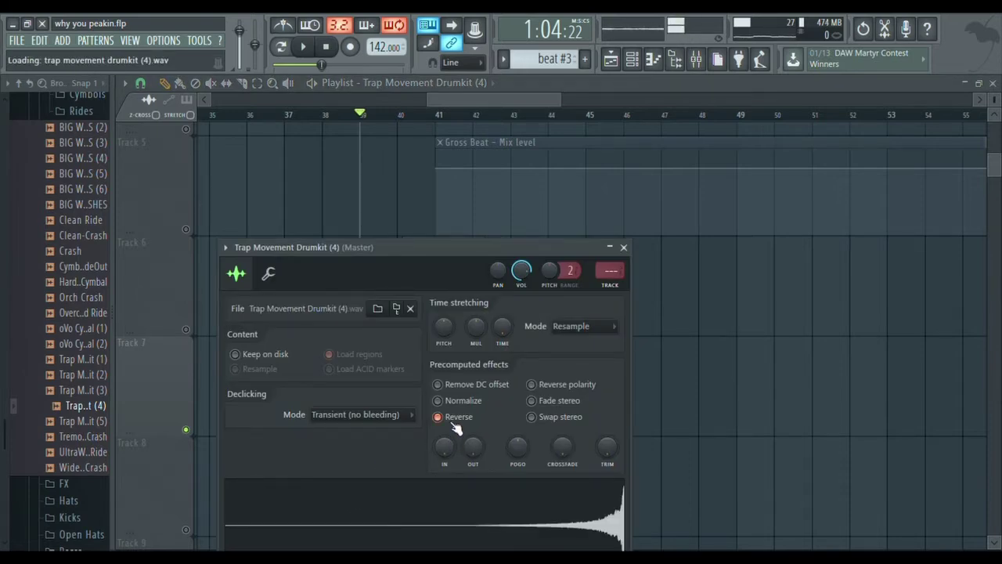
left_click(624, 247)
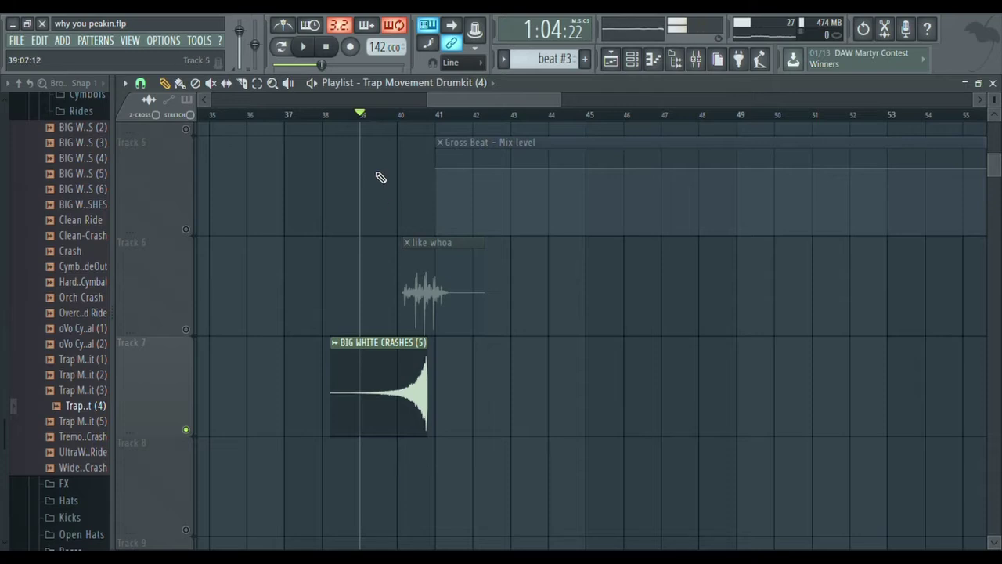
Unsolo track 7, play the song from bar 39, mute the Gross Beat - Mix level clip at bar 41, and stop playback
right_click(186, 429)
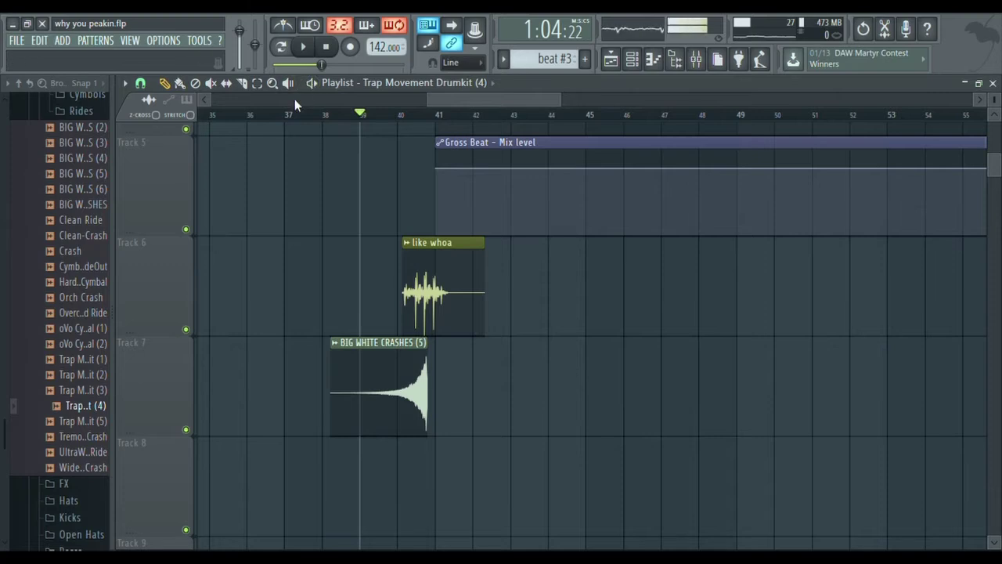
left_click(272, 82)
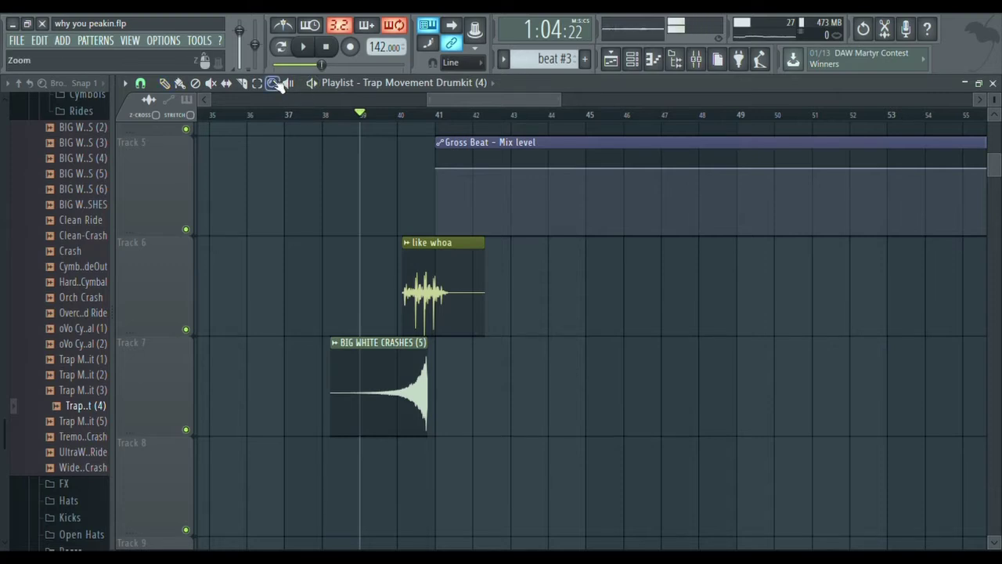
right_click(298, 145)
left_click(211, 83)
key("space")
left_click(580, 346)
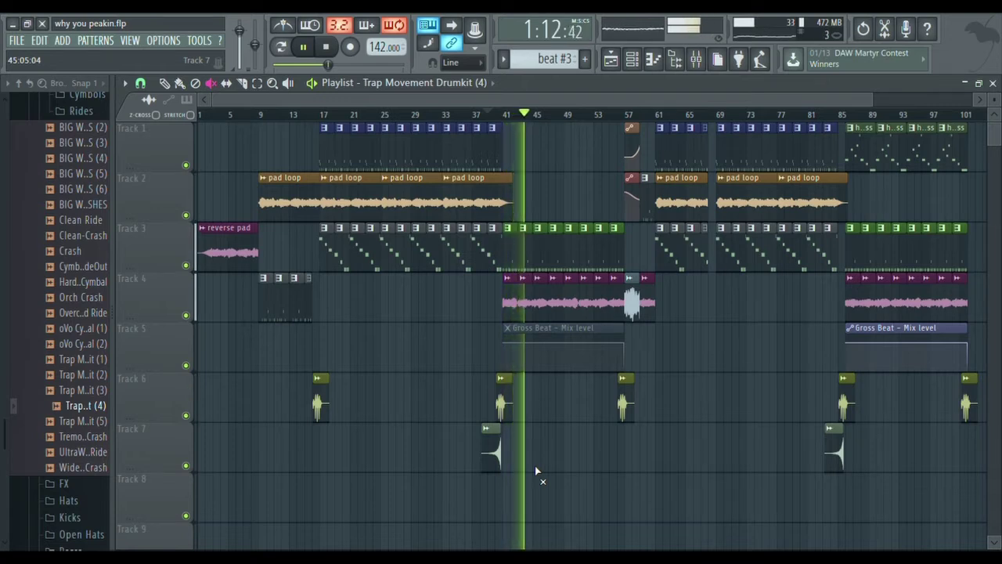
key("space")
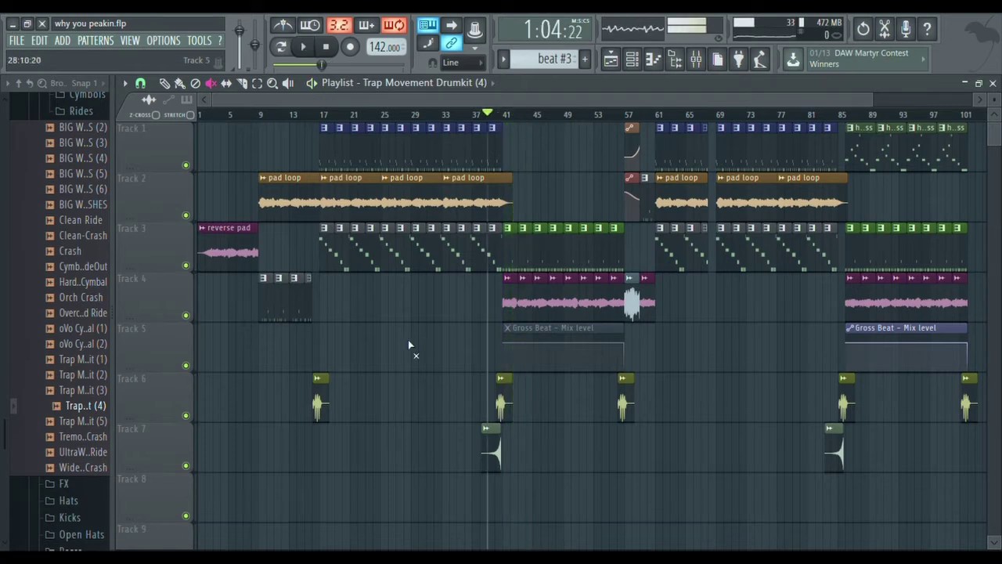
Focus on the hook section and set the playback position to bar 41, where the first hook clip starts
left_click(271, 82)
left_click_drag(452, 470, 730, 112)
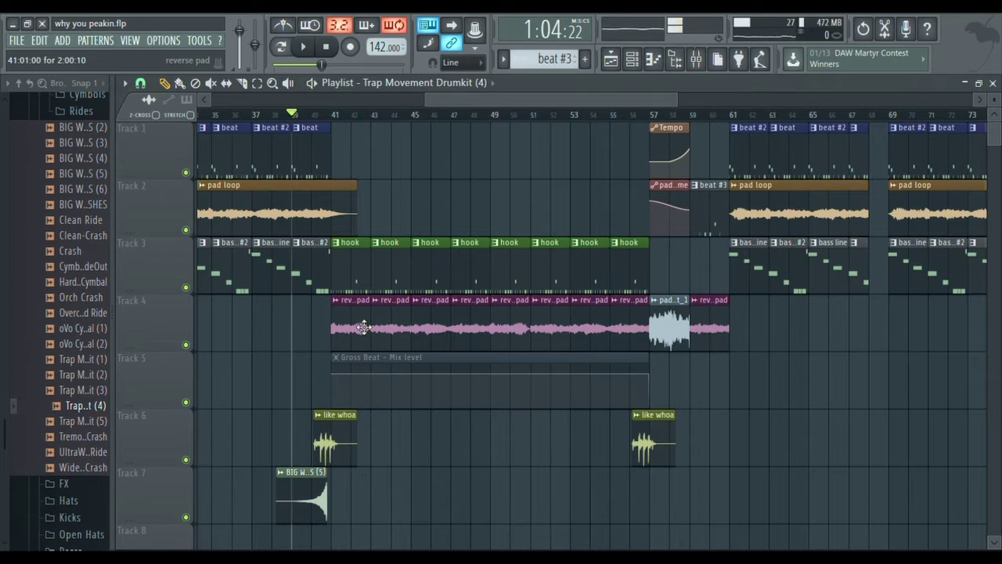
mouse_move(490, 92)
left_mouse_down()
mouse_move(284, 98)
mouse_move(442, 94)
mouse_move(230, 81)
mouse_move(492, 112)
left_mouse_up()
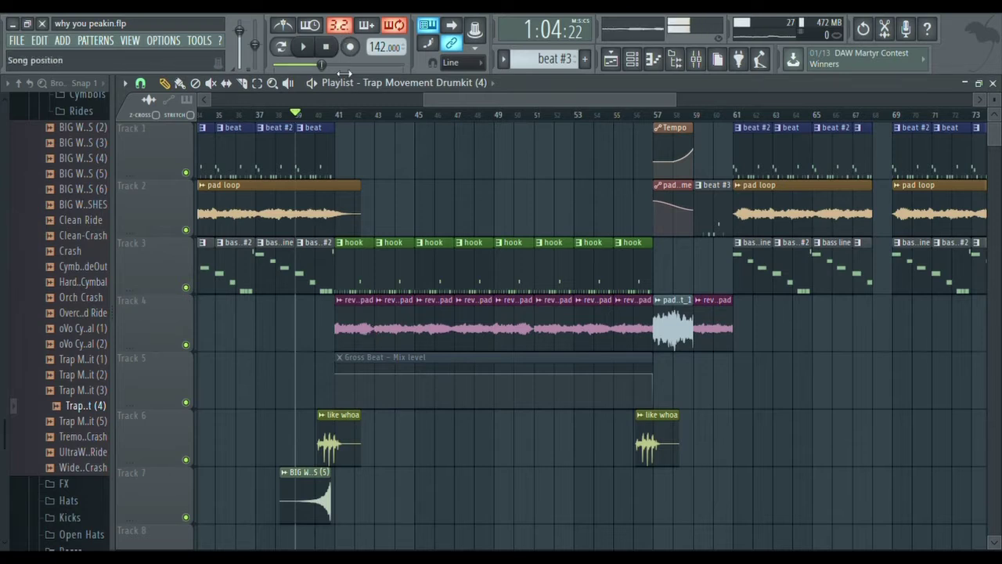
left_click(341, 114)
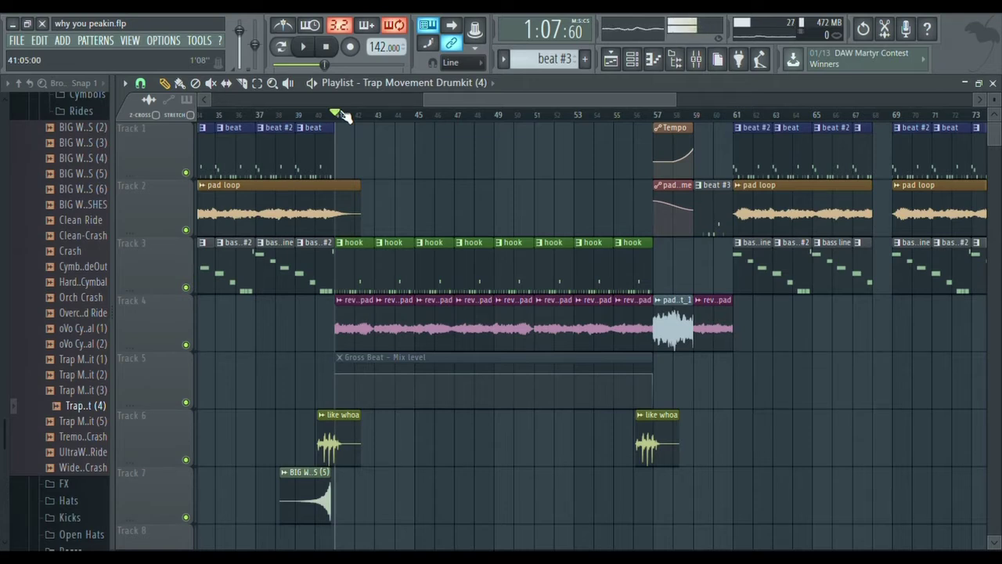
Open the hook pattern on track 3, show its steps in the channel rack, and play the pattern
double_click(368, 286)
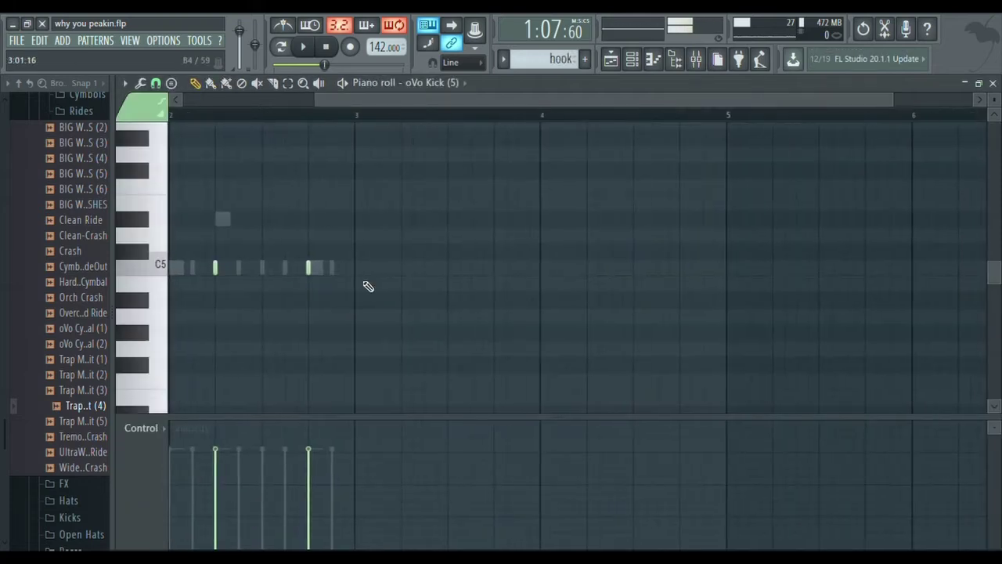
left_click(634, 59)
key("space")
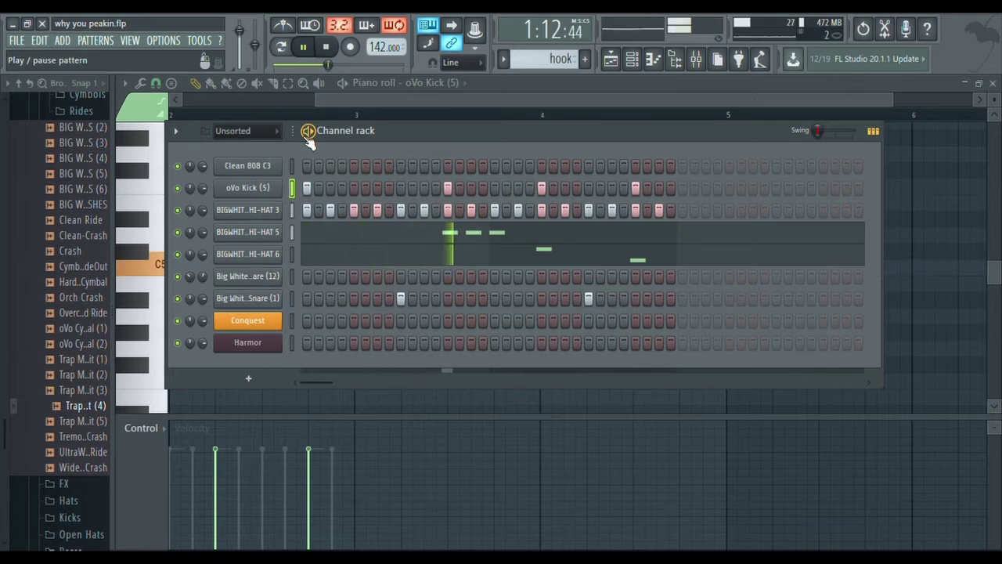
Stop the hook pattern, return to the playlist, and play the song from bar 41
key("space")
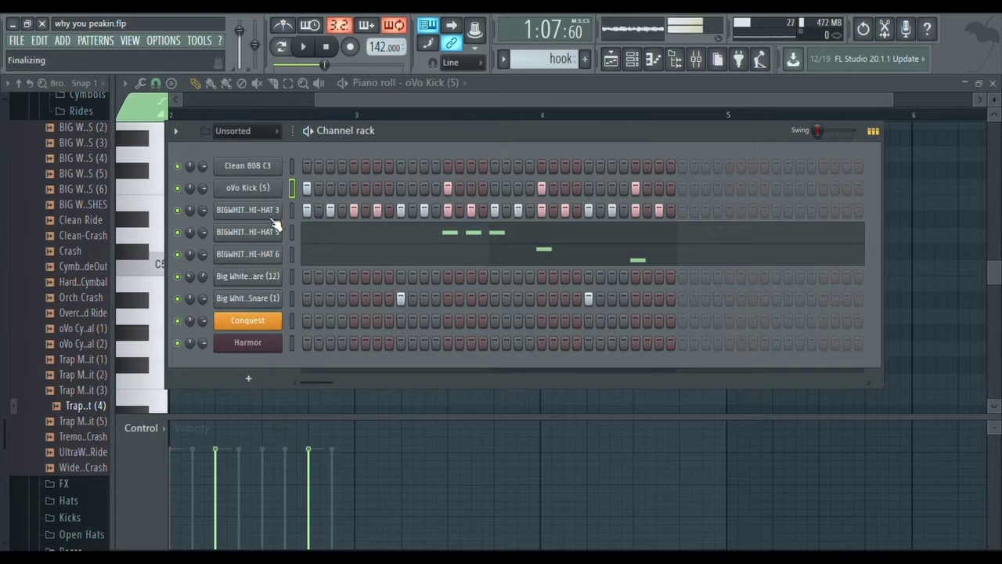
key("F5")
key("space")
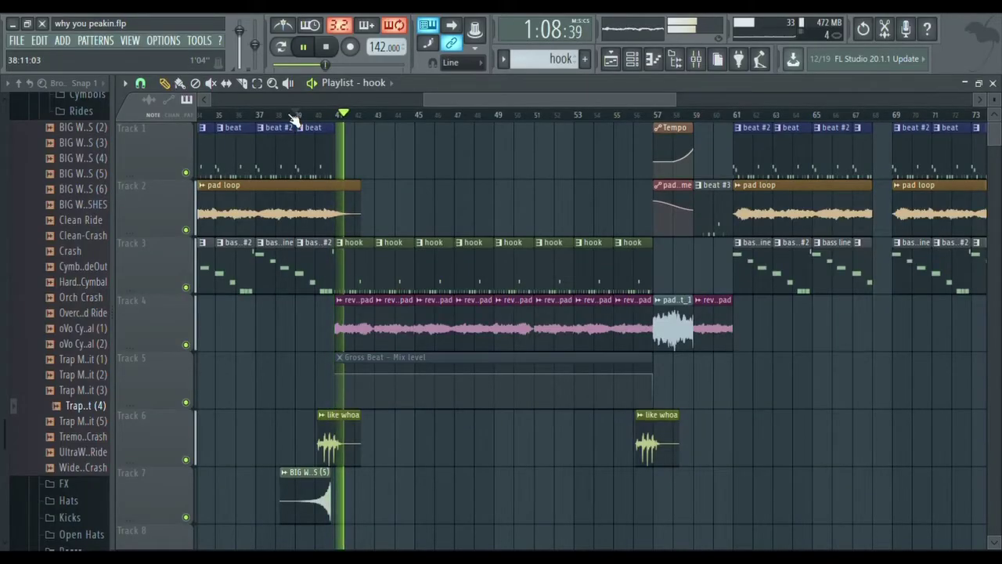
Stop playback with the position set to bar 39, and unmute the Gross Beat - Mix level clip on track 5
left_click(294, 115)
key("space")
left_click(211, 84)
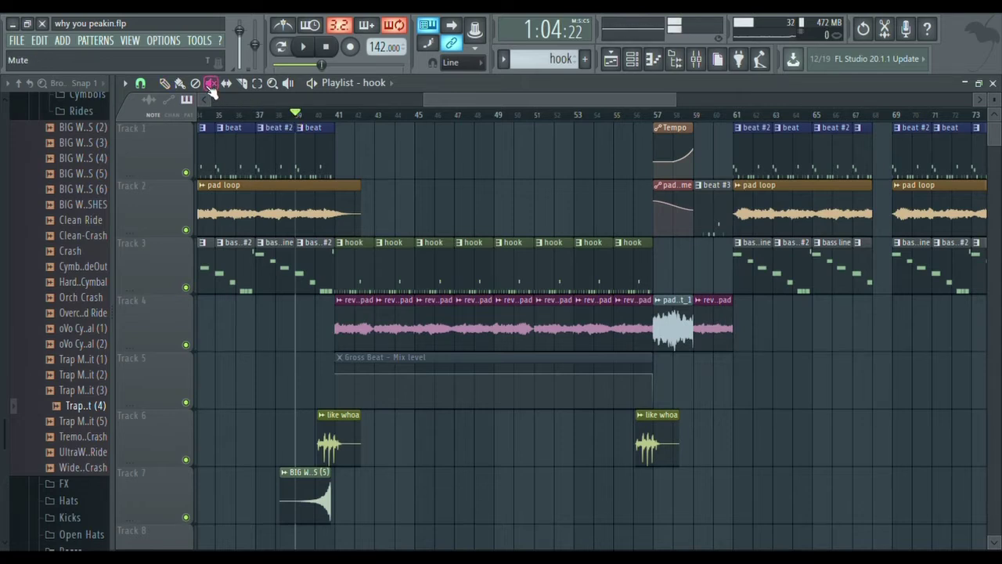
left_click(441, 406)
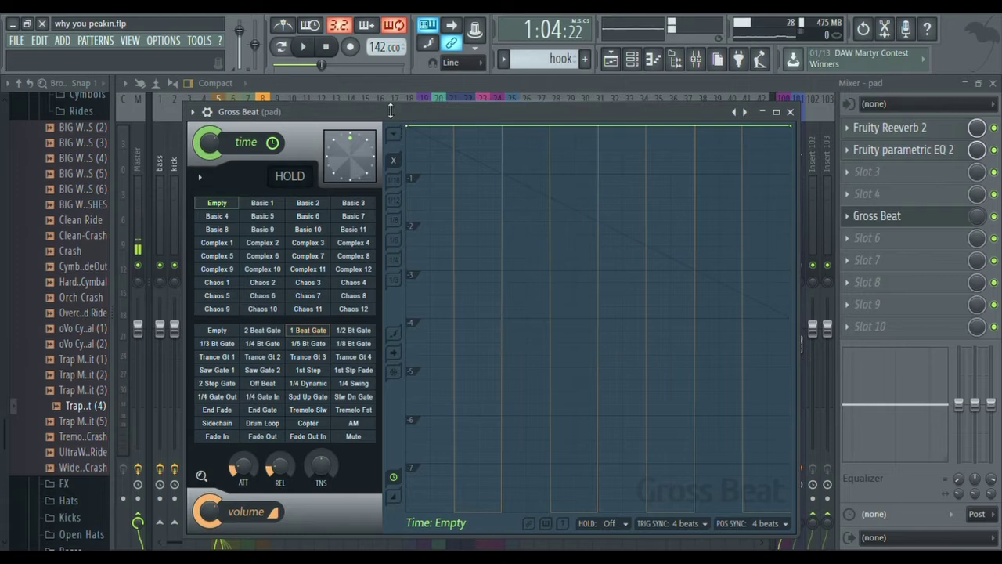
Compare the Empty and 1 Beat Gate volume presets in the pad's Gross Beat, and play the song with 1 Beat Gate selected
left_click(308, 331)
left_click(220, 331)
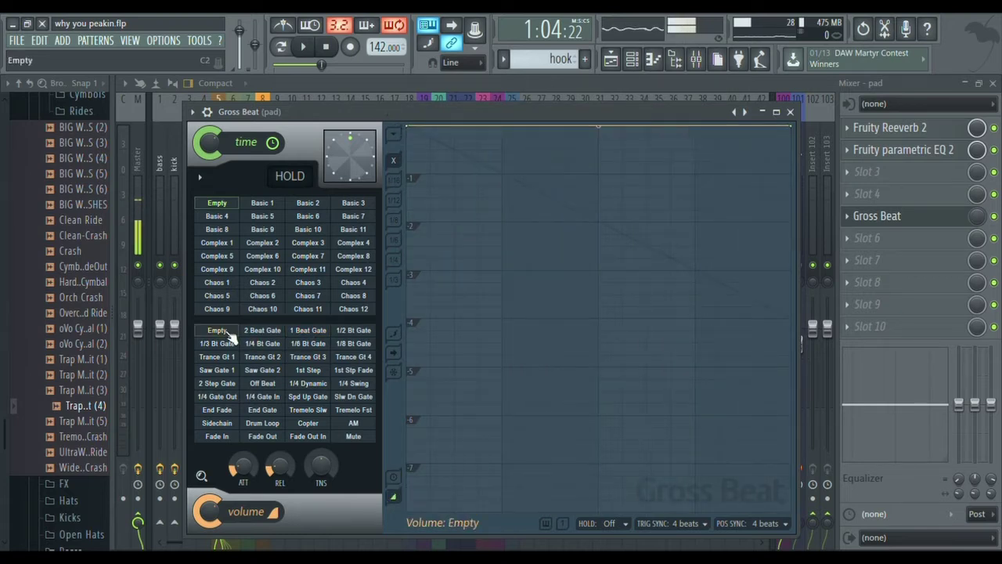
left_click(308, 332)
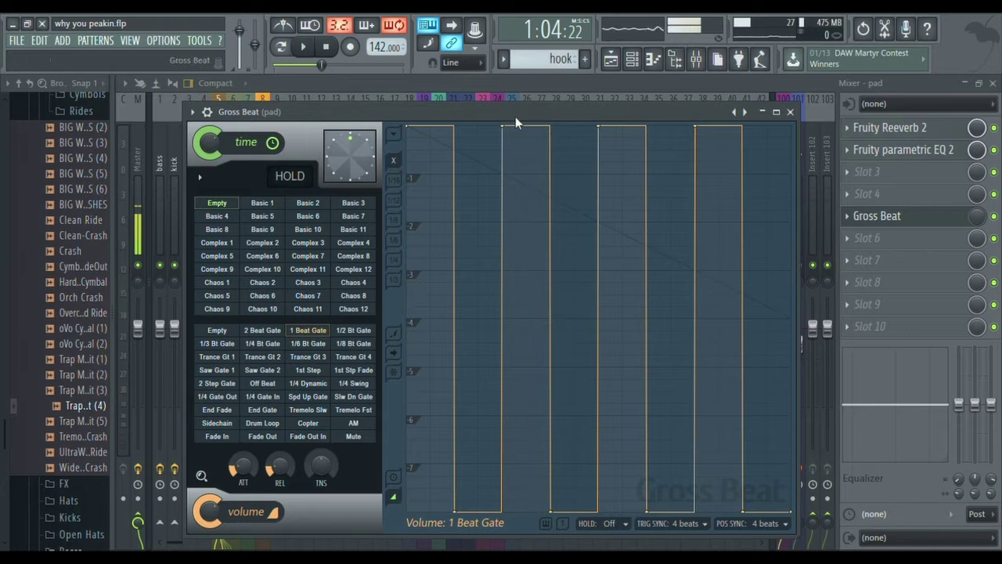
key("space")
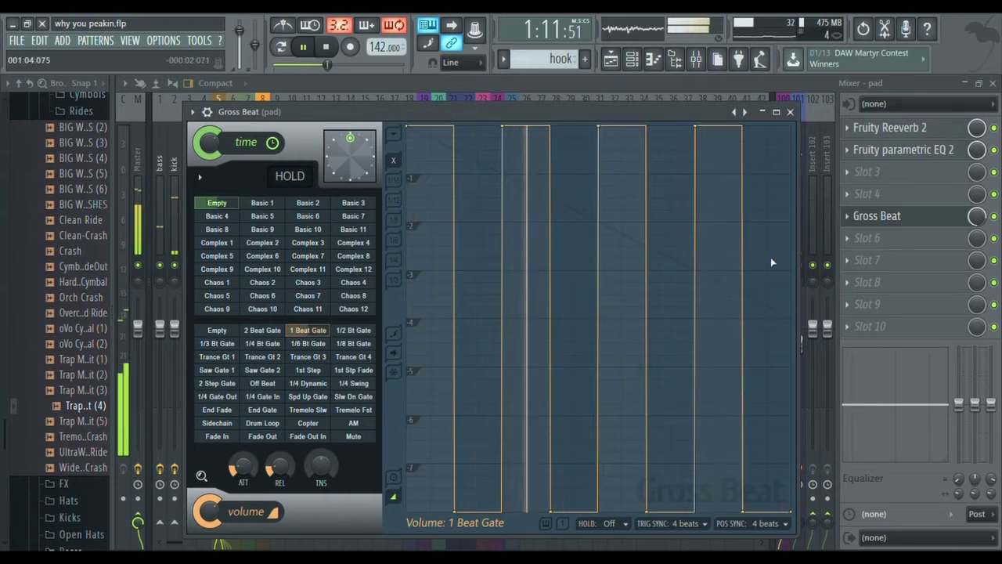
key("space")
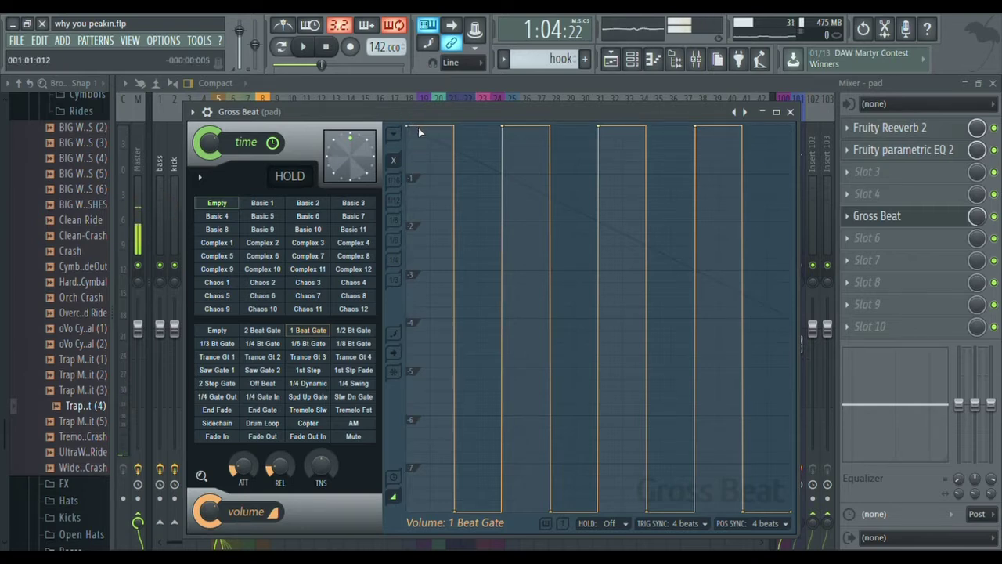
Shift the first drop of the 1 Beat Gate envelope slightly earlier, close Gross Beat, and turn down its mix level on the pad track
left_click_drag(466, 508, 458, 529)
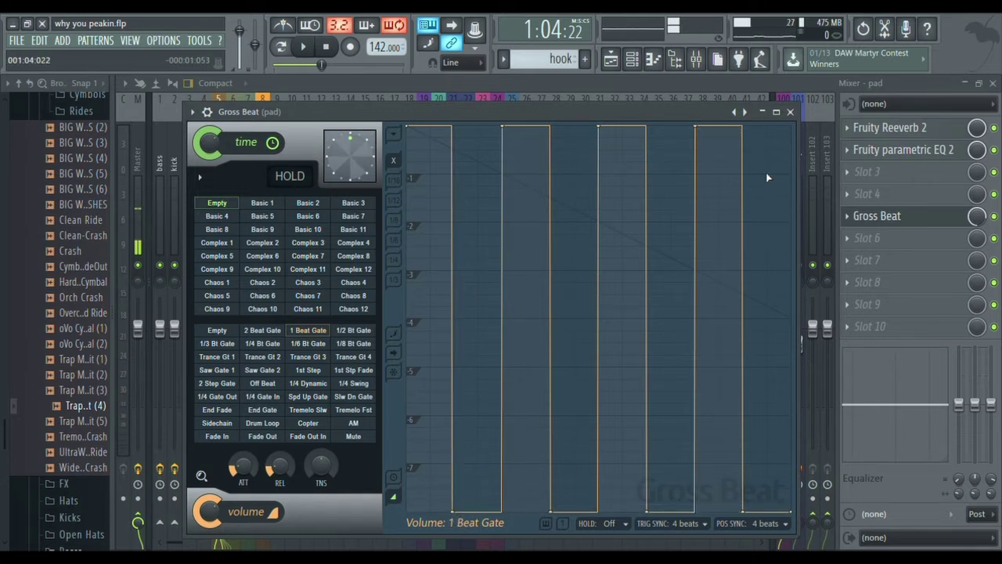
left_click(790, 112)
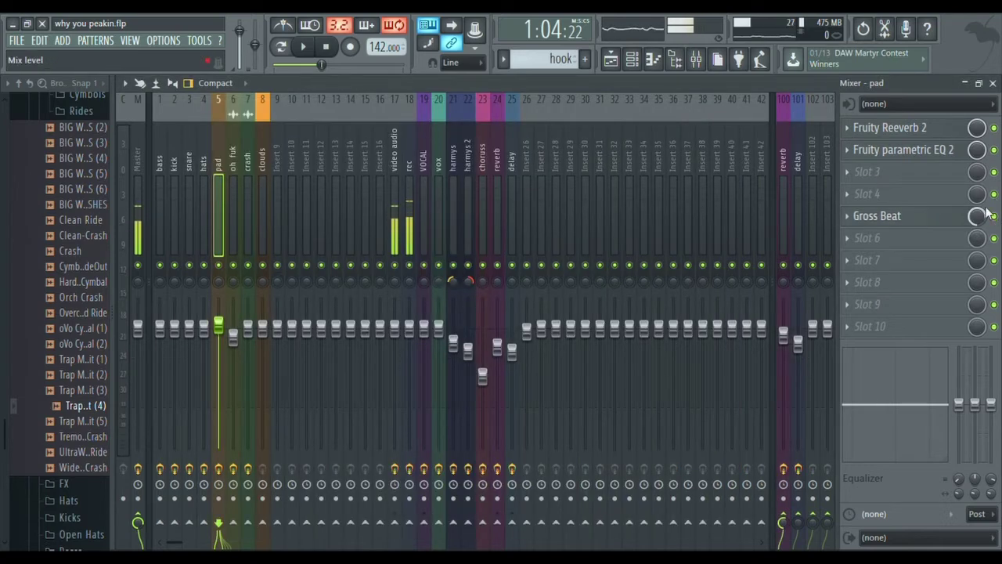
left_click_drag(977, 220, 977, 235)
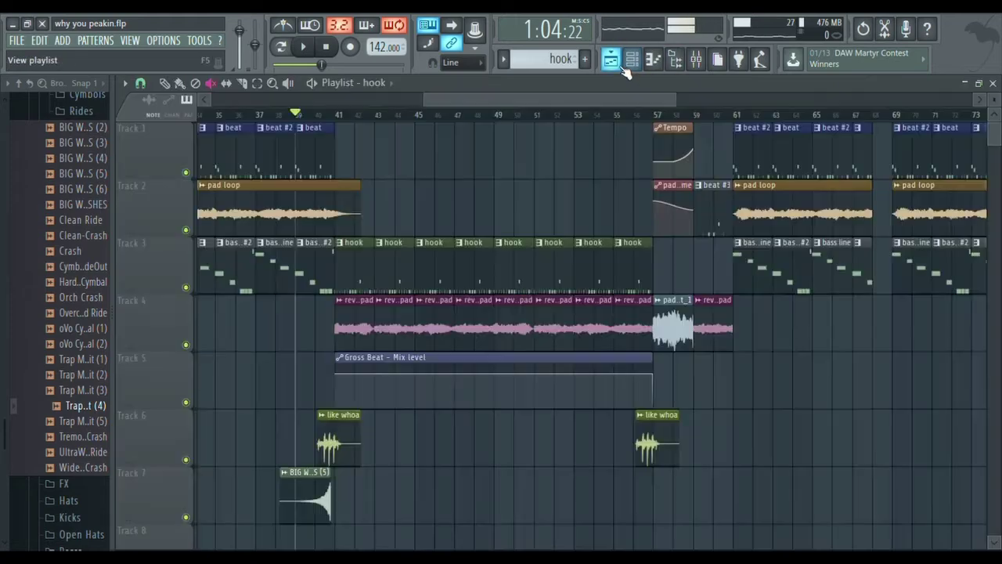
Set the playlist position to bar 41 and isolate track 4 together with the Gross Beat automation on track 5
left_click(611, 60)
left_click(341, 115)
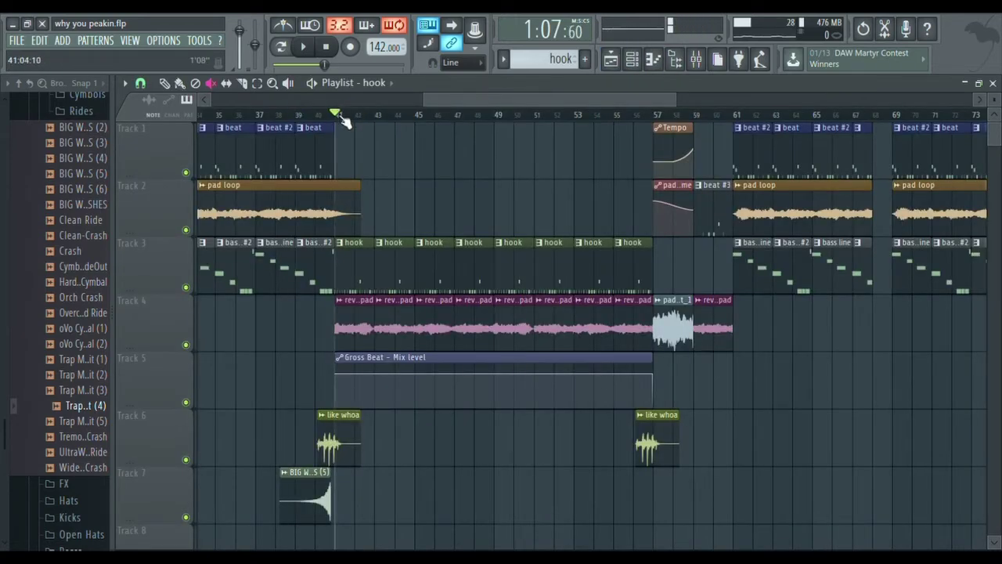
right_click(186, 344)
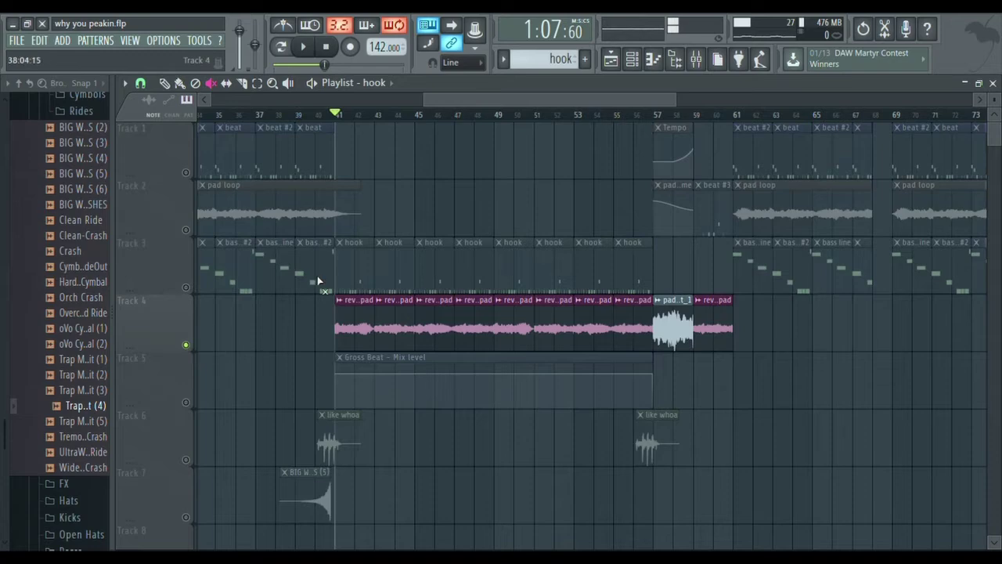
left_click(185, 402)
Play the isolated pad from bar 41 while watching Gross Beat's mix level on the pad's mixer track
left_click(696, 59)
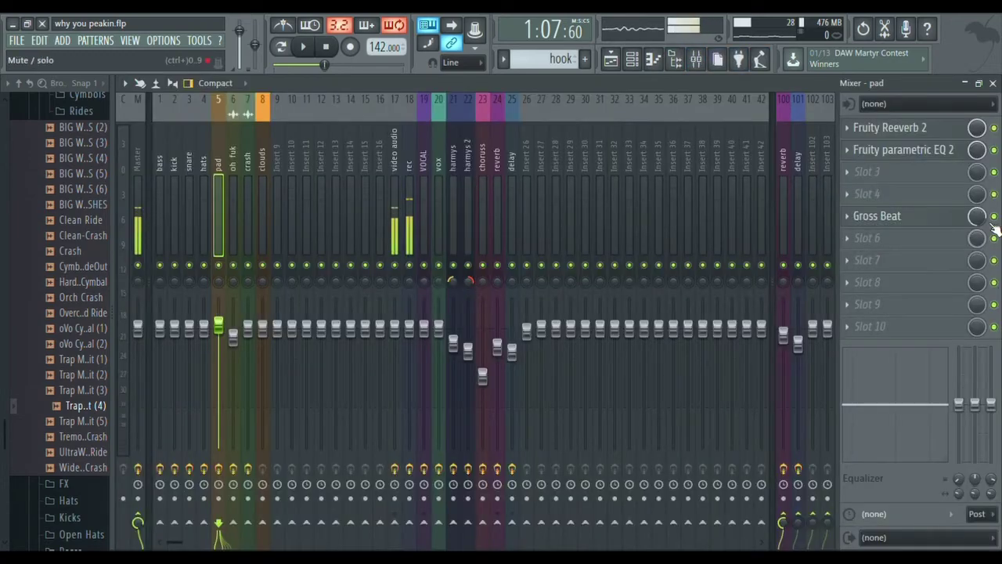
key("space")
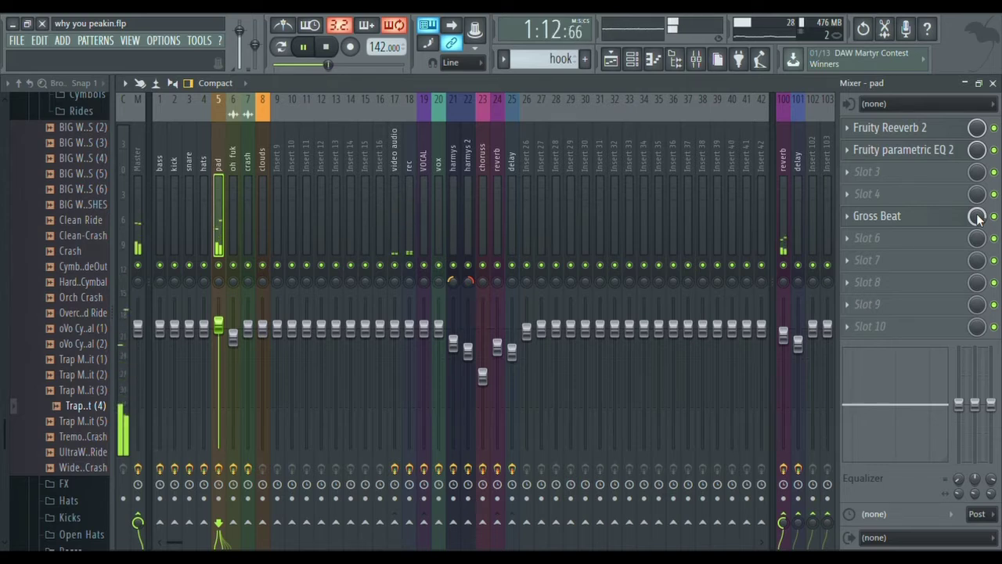
key("space")
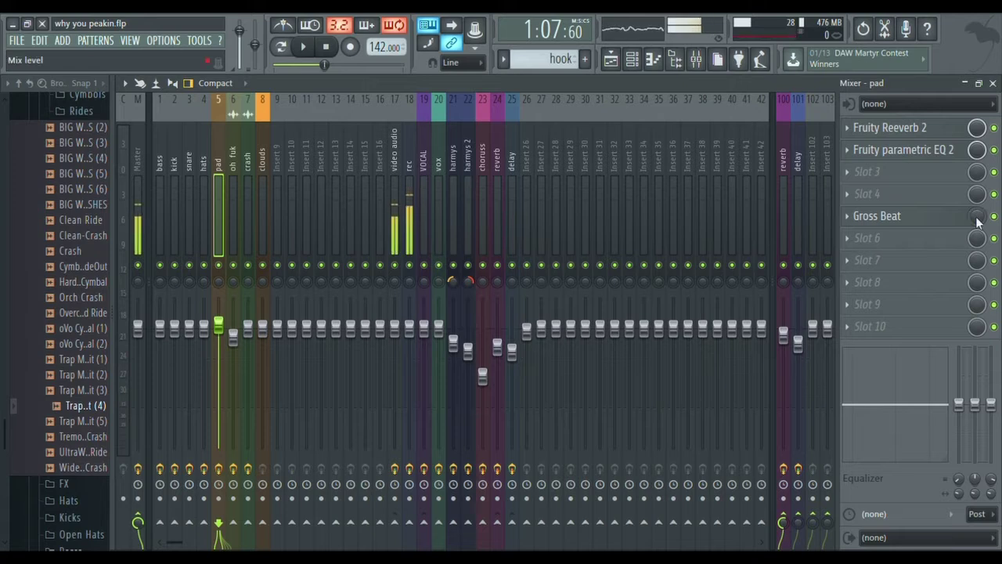
Vary Gross Beat's mix level on the pad during playback, through 27%, 0% and 64%, to compare the gating, and stop playback
left_click_drag(978, 221, 978, 243)
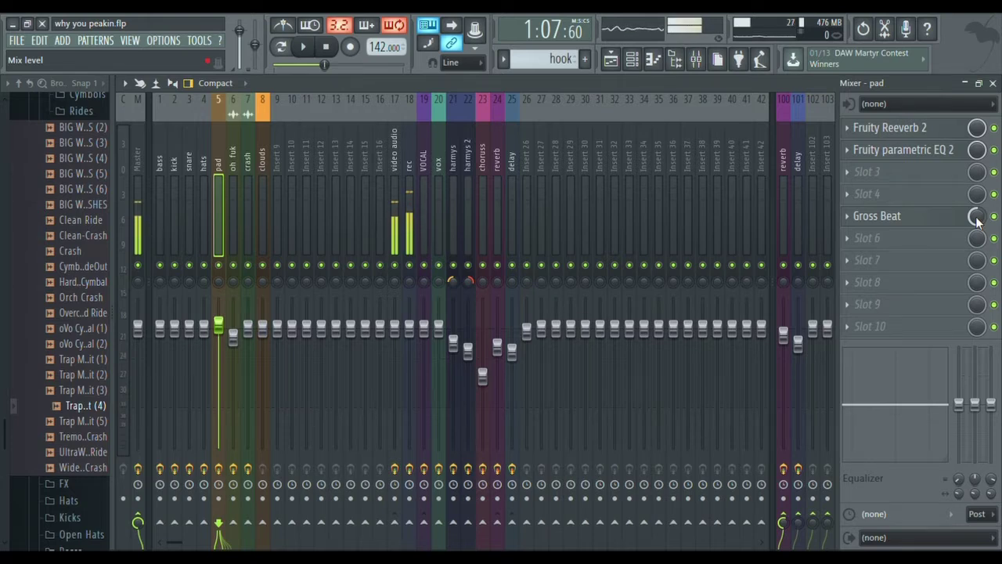
mouse_move(978, 221)
left_mouse_down()
mouse_move(977, 200)
mouse_move(978, 227)
left_mouse_up()
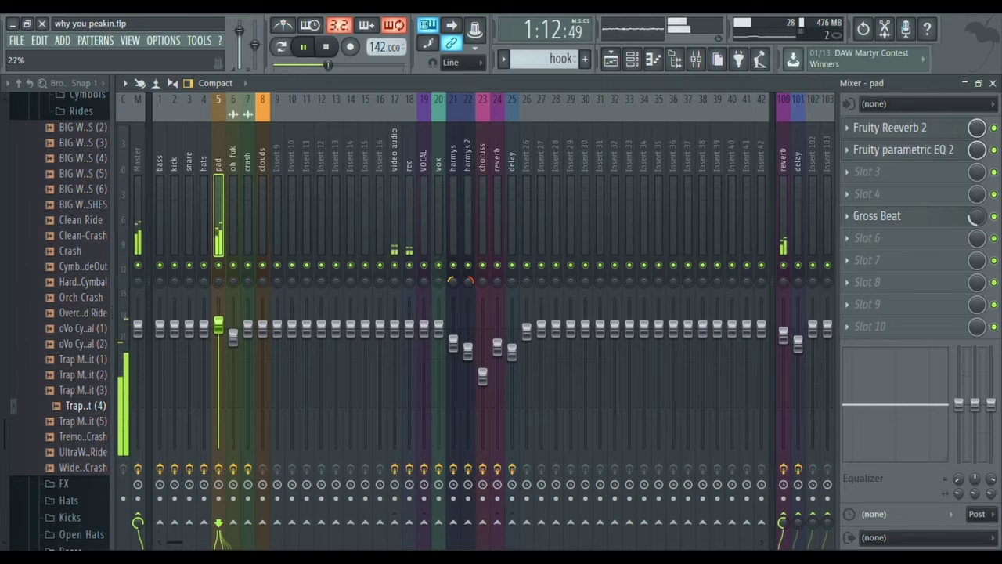
left_click_drag(978, 227, 978, 235)
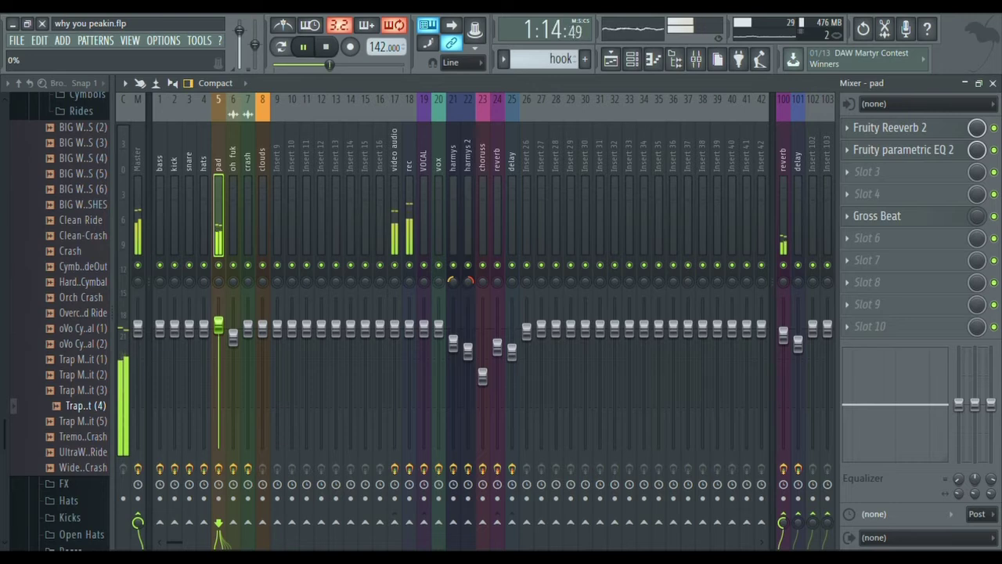
left_click_drag(978, 235, 978, 224)
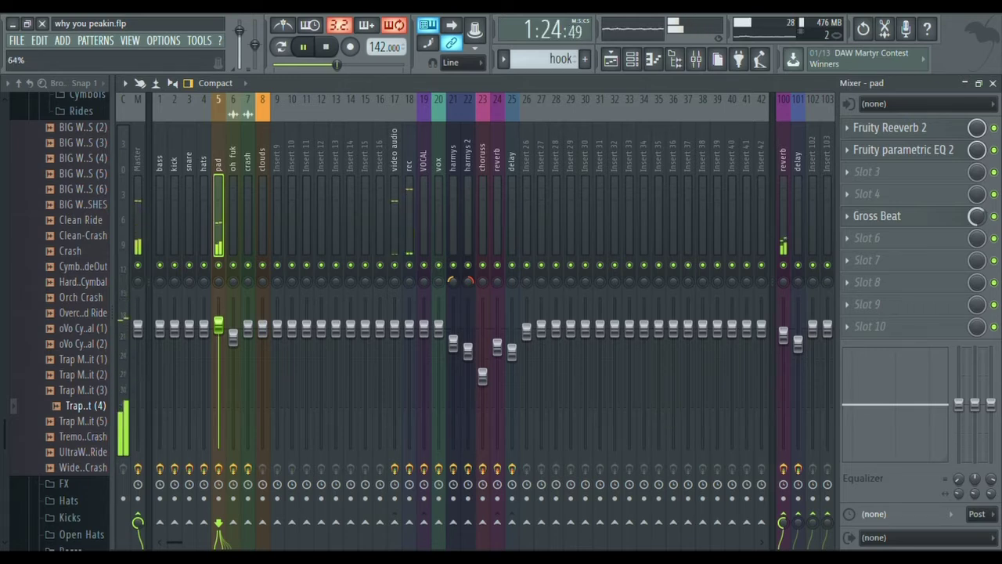
left_click_drag(978, 216, 978, 210)
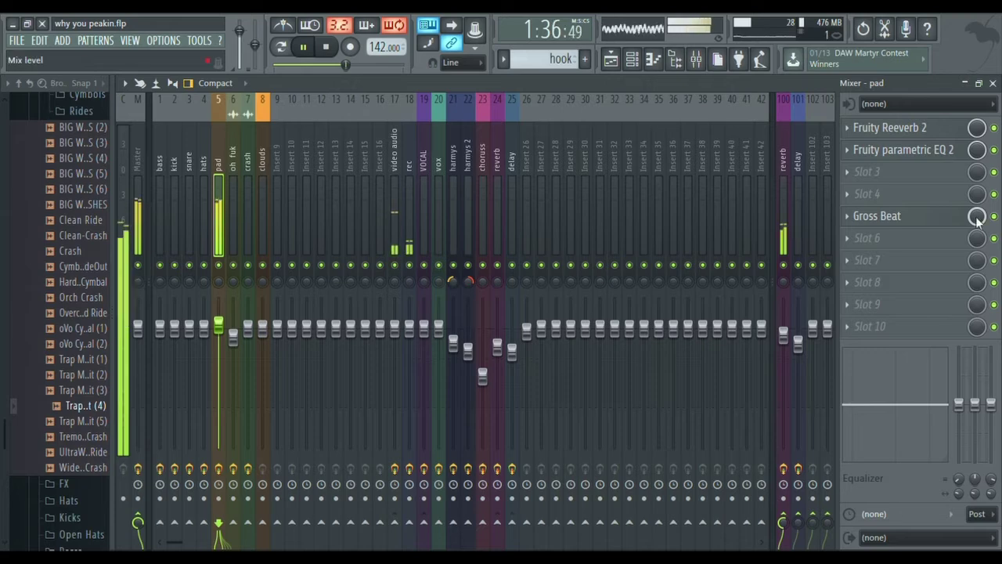
key("space")
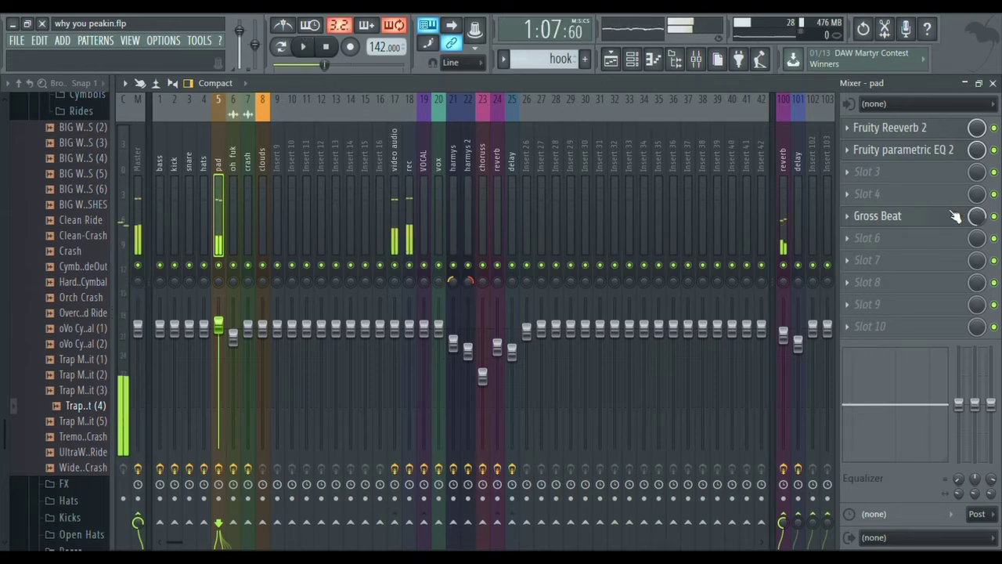
Select the hook's time range from bar 41 to 57 in the playlist and show the pad's Gross Beat slot in the mixer
left_click(610, 59)
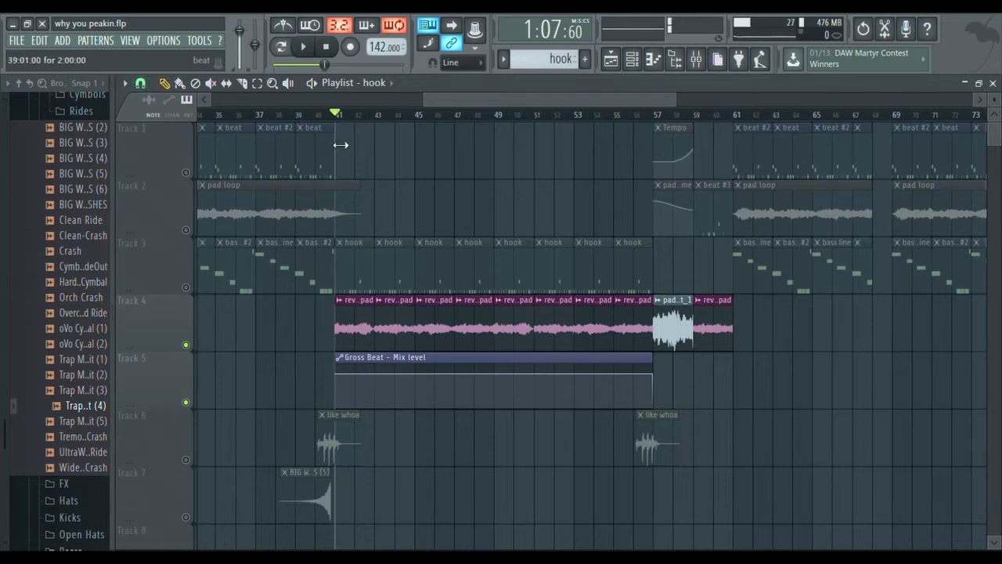
left_click_drag(333, 123, 634, 124)
left_click_drag(638, 76, 660, 84)
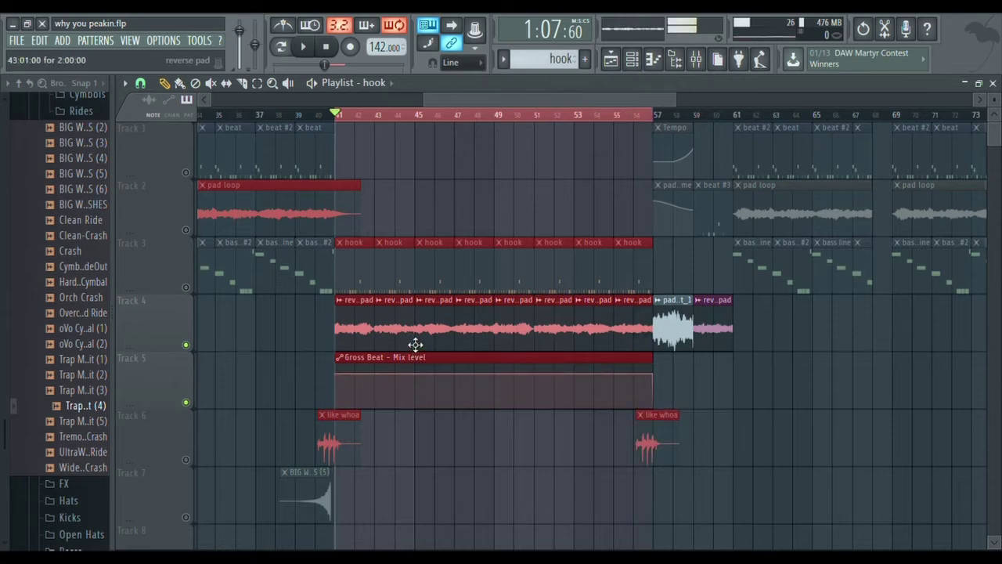
left_click(696, 61)
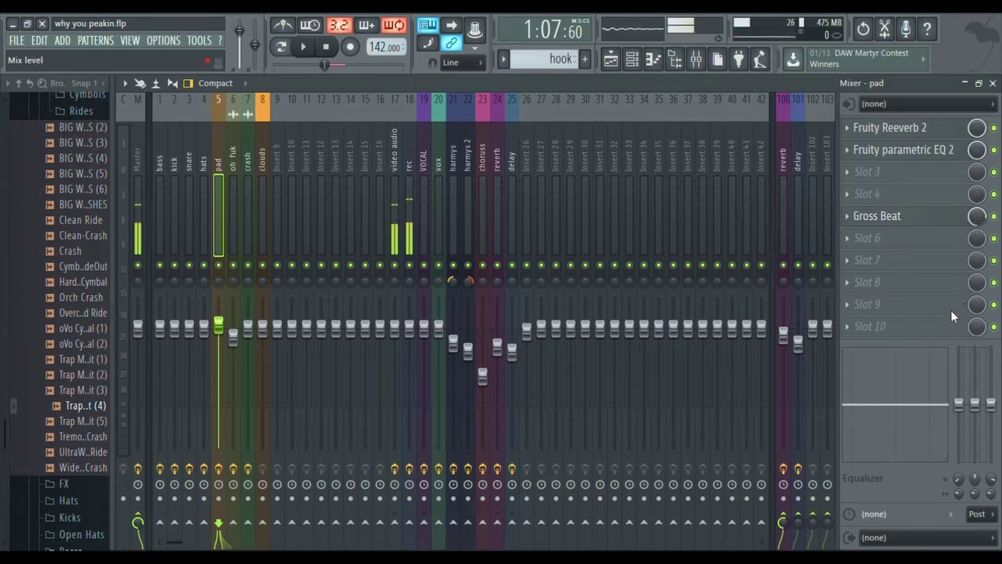
Deselect the playlist clips and examine the starting point of the Gross Beat - Mix level automation on track 5
left_click(617, 66)
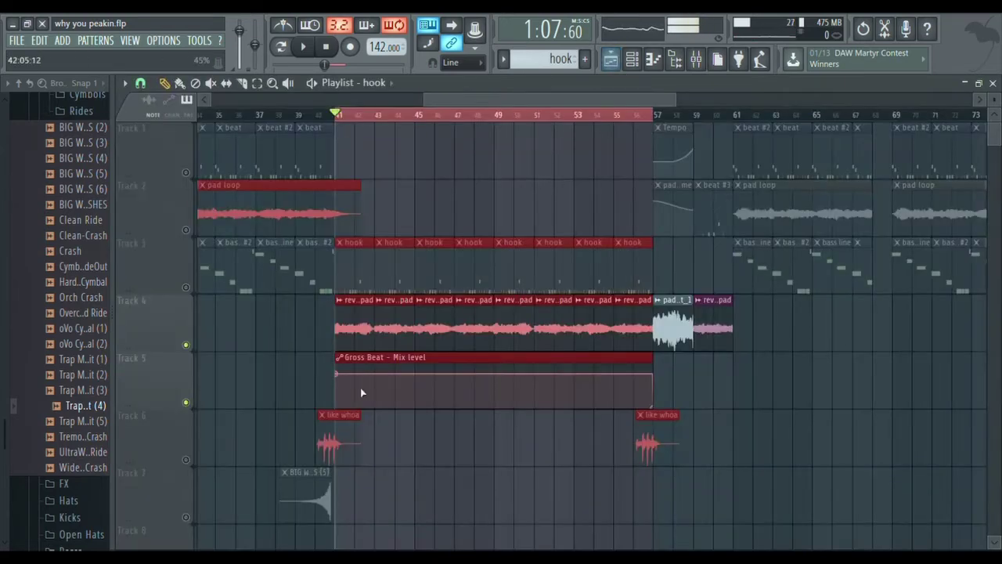
left_click(443, 477)
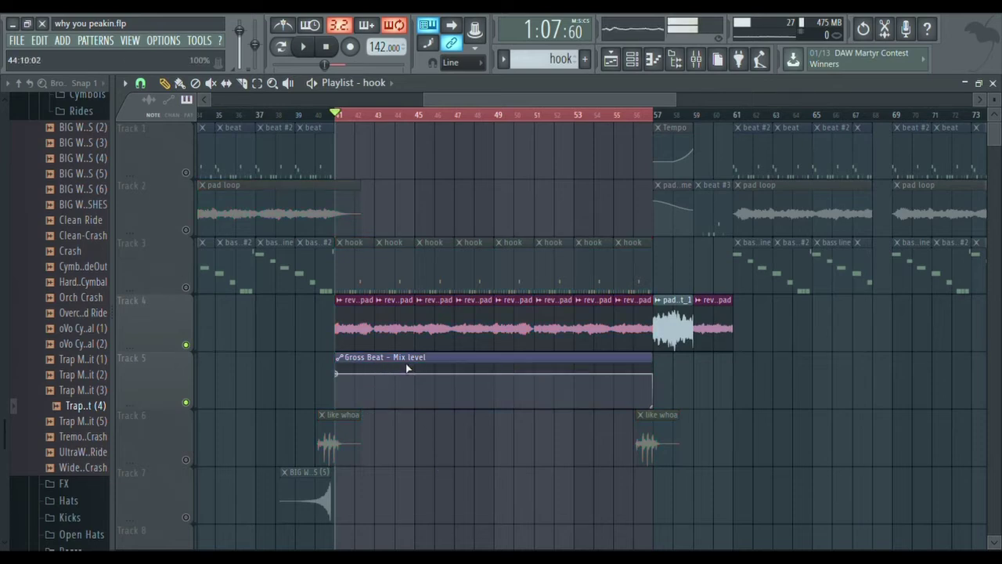
mouse_move(342, 382)
left_mouse_down()
mouse_move(342, 293)
mouse_move(338, 376)
left_mouse_up()
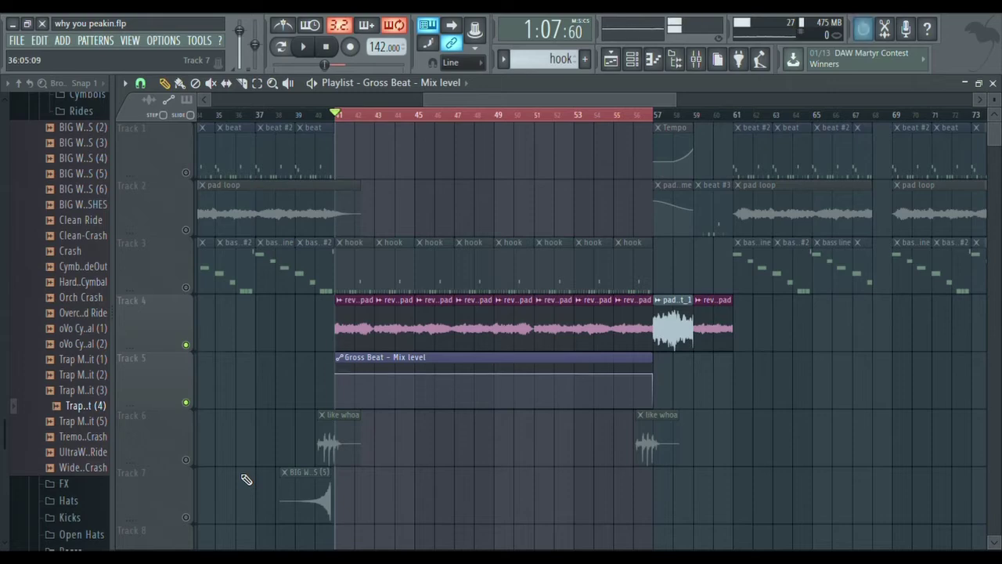
Re-enable all tracks, clear the time selection, and play the full arrangement from bar 37 into the hook
left_click(263, 114)
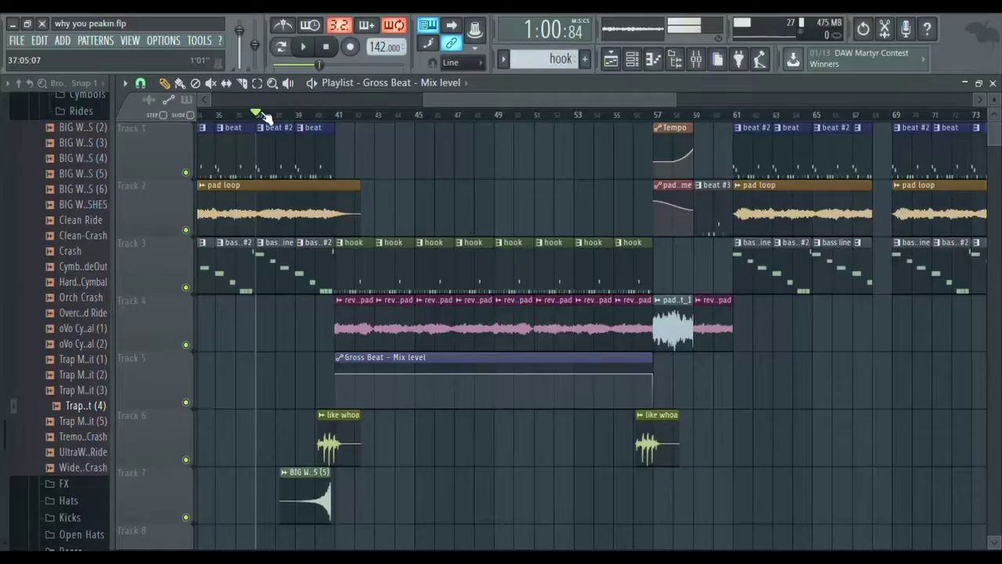
key("space")
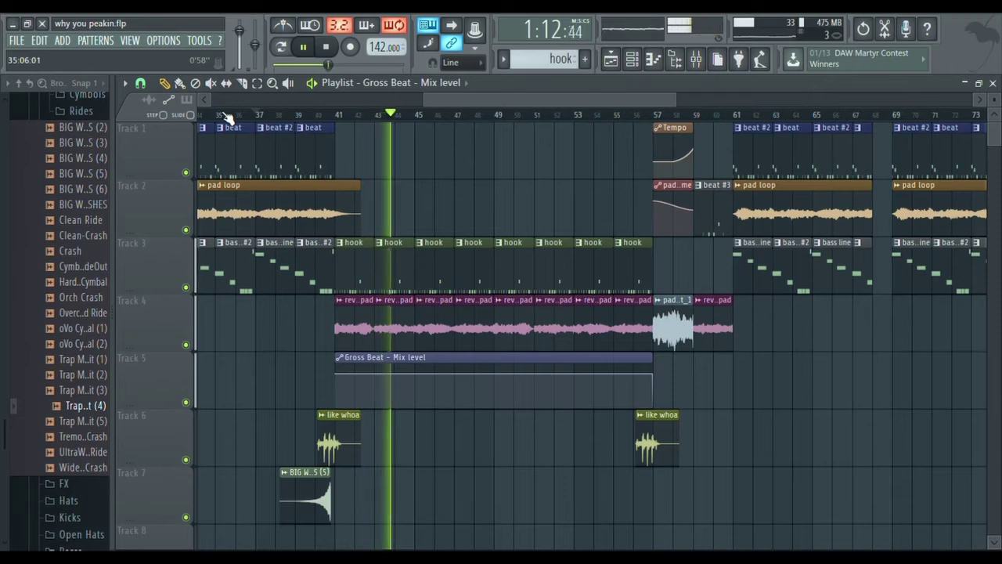
key("space")
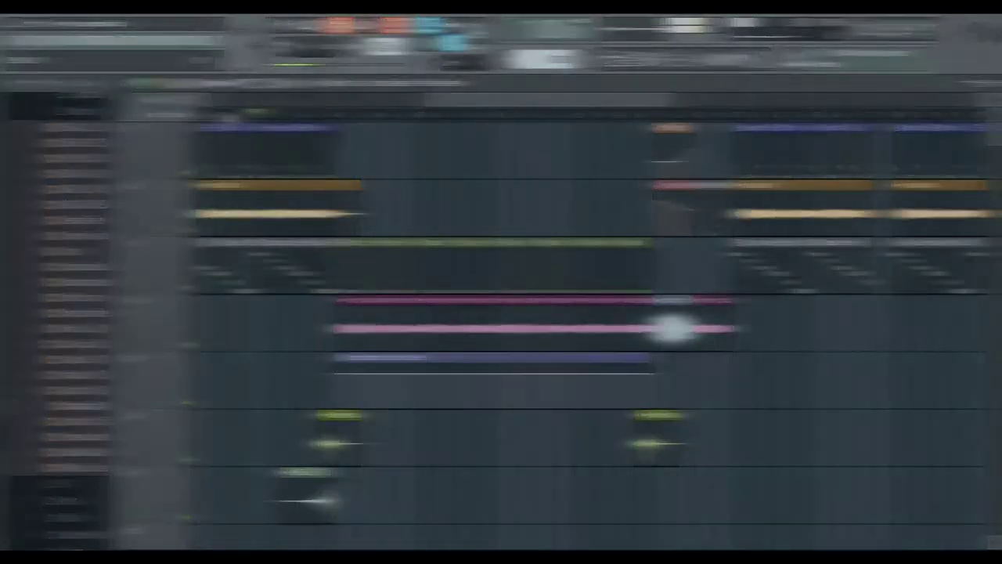
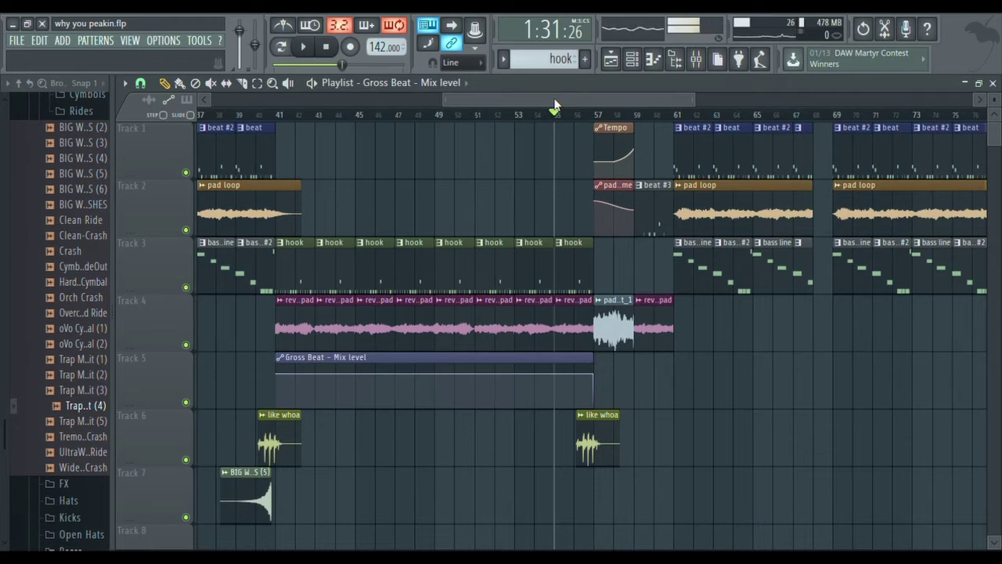
Focus on the transition after the hook and set the playback position to bar 57, where the Tempo clip starts
left_click_drag(554, 101, 634, 91)
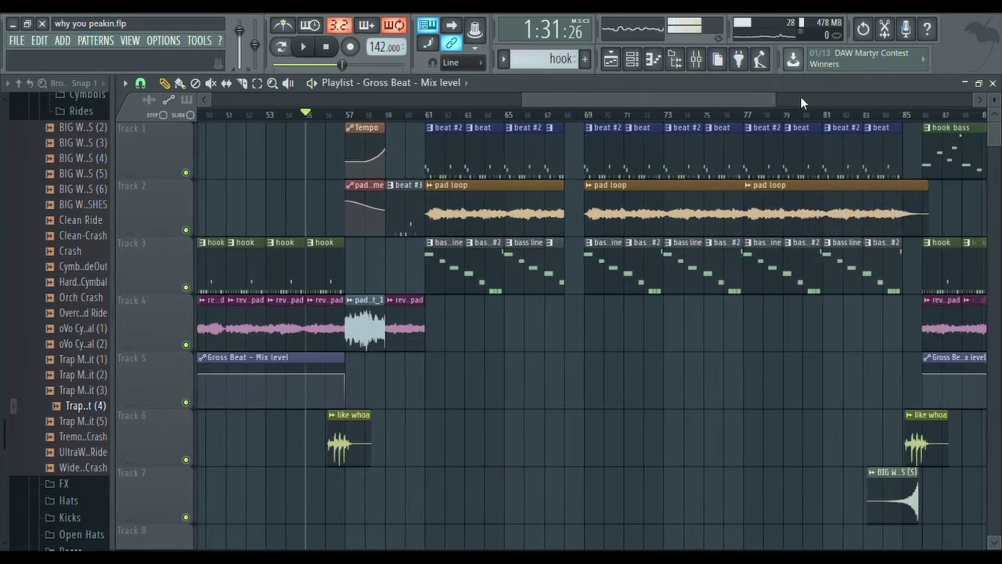
left_click_drag(775, 98, 624, 103)
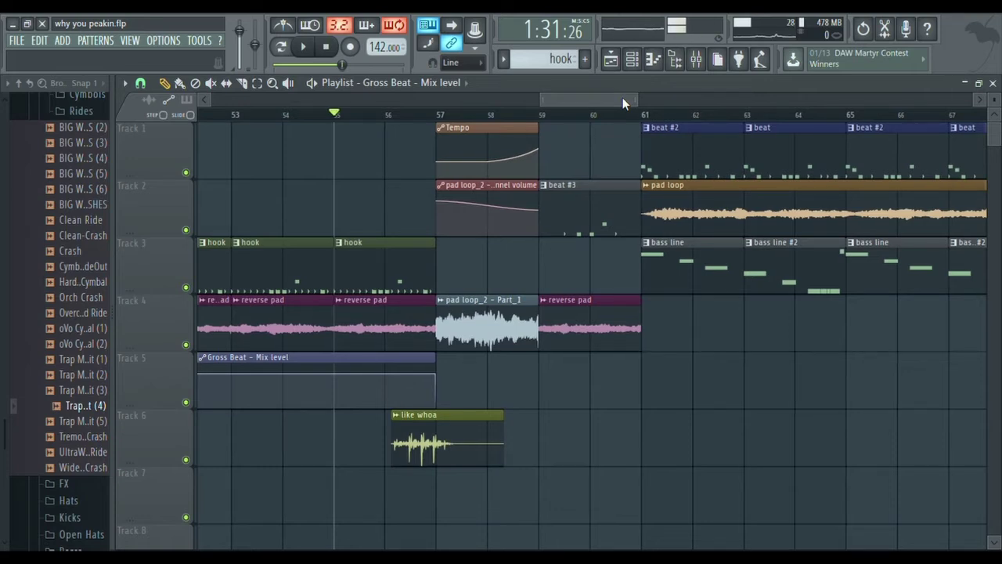
left_click(441, 116)
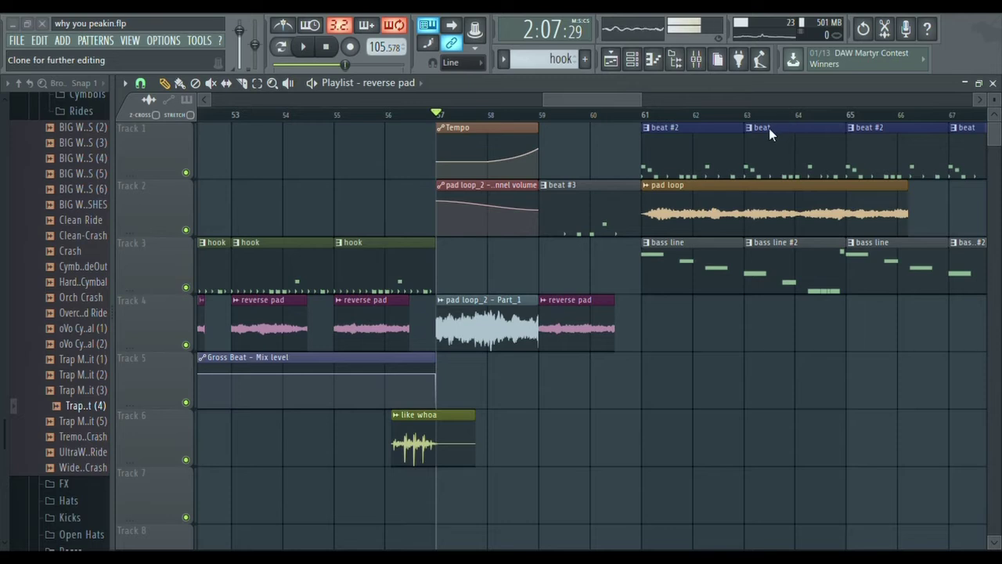
Examine the Normalize effect in the sample settings of the pad loop_2 - Part_1 clip and close the settings
double_click(453, 337)
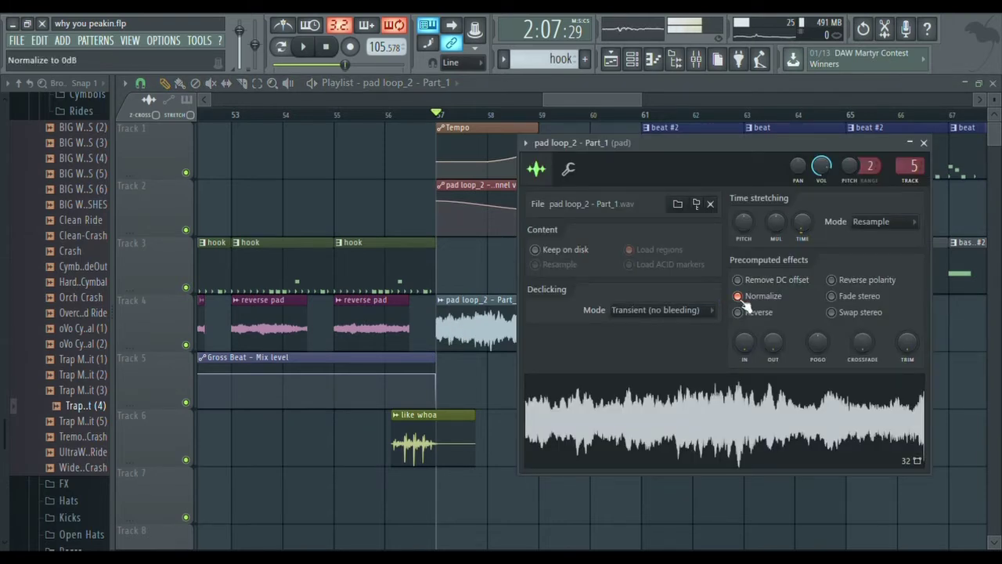
left_click(740, 299)
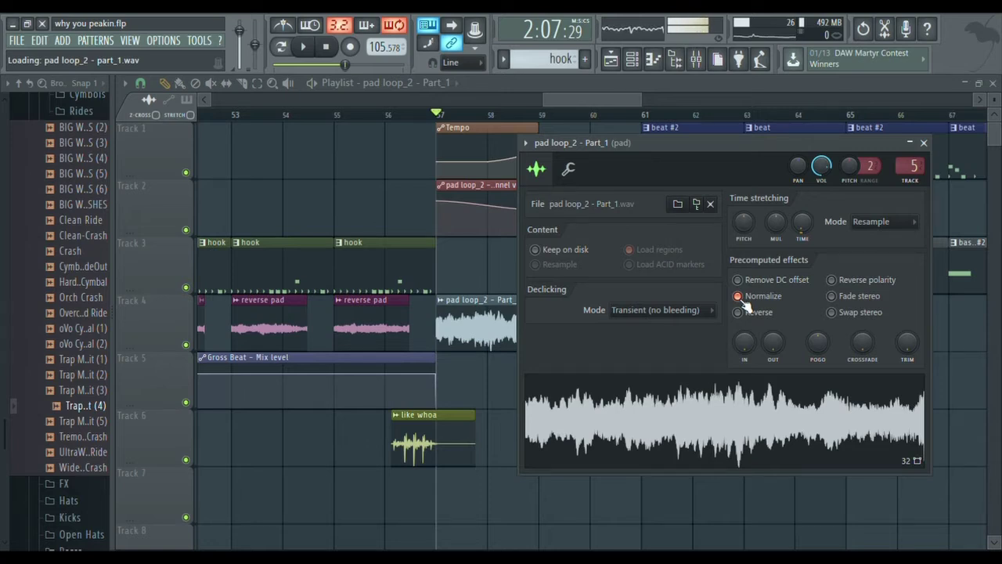
left_click(577, 87)
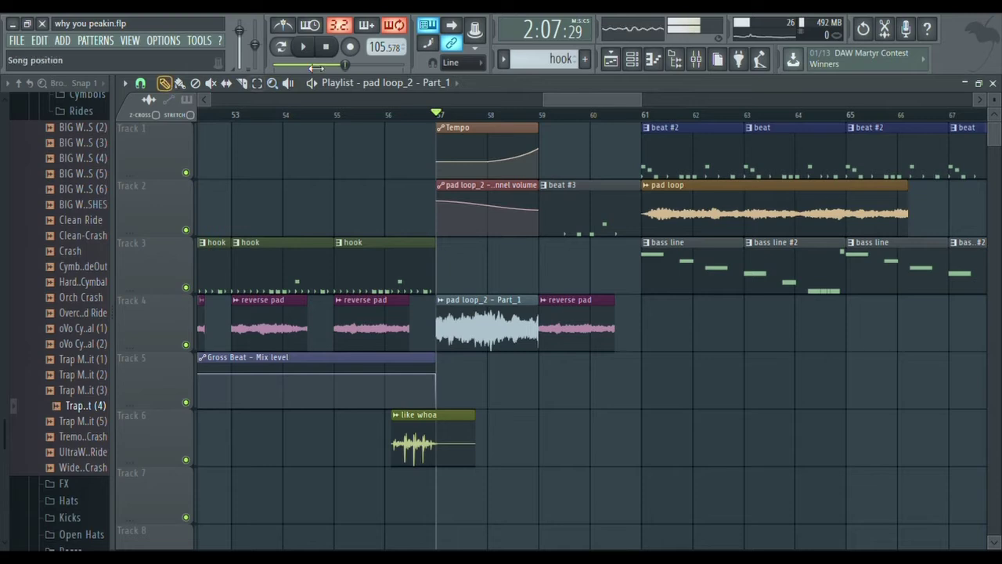
Select bars 57 to 59 in the playlist and play the tempo transition
left_click_drag(438, 115, 539, 110)
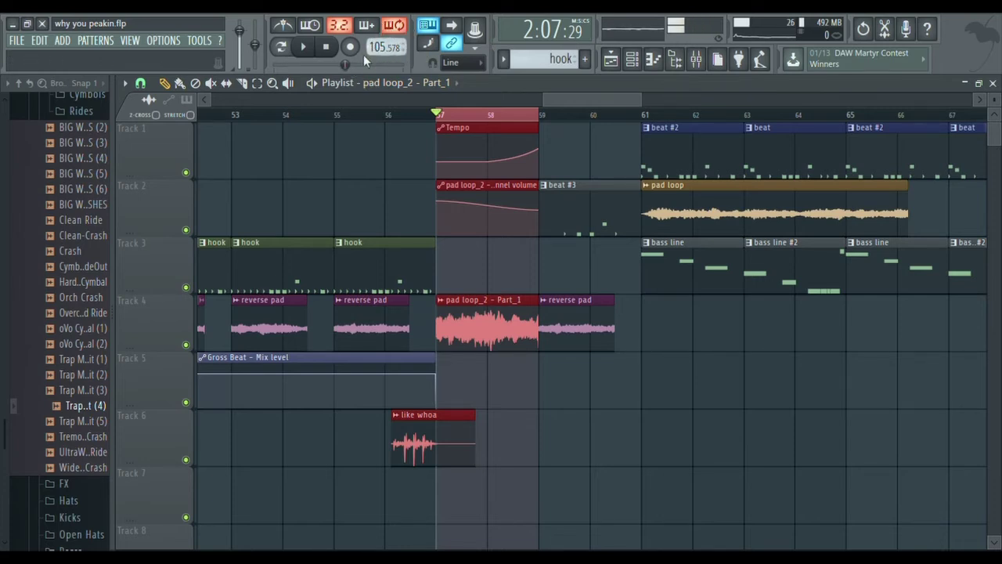
key("space")
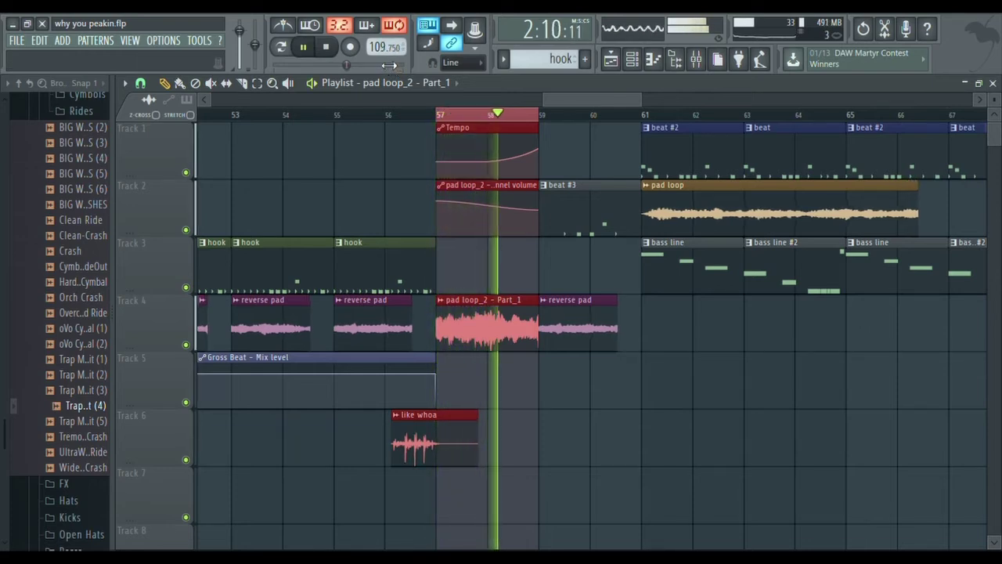
key("space")
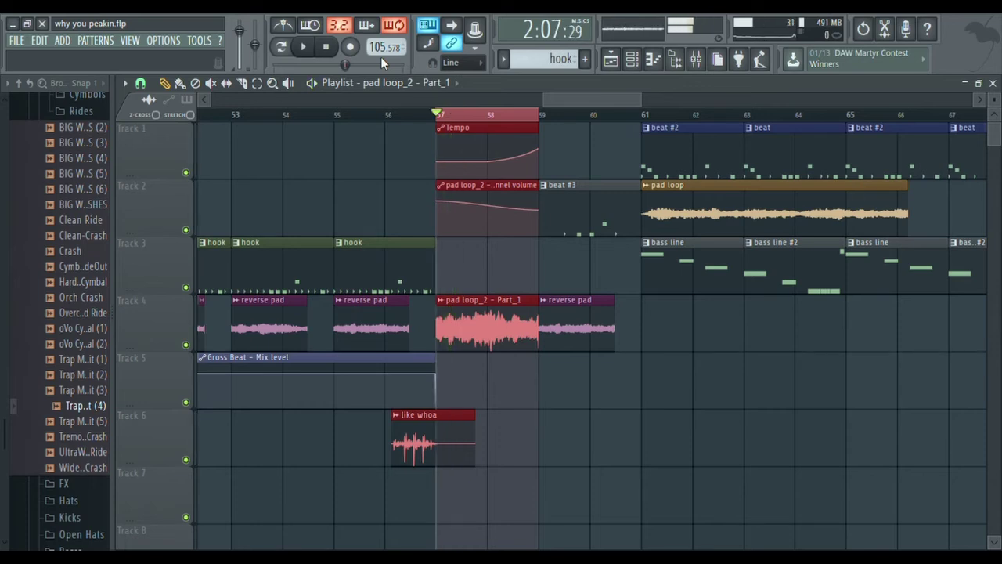
Play from bar 56 through the Tempo automation clip, stop playback, and clear the time selection
left_click(385, 114)
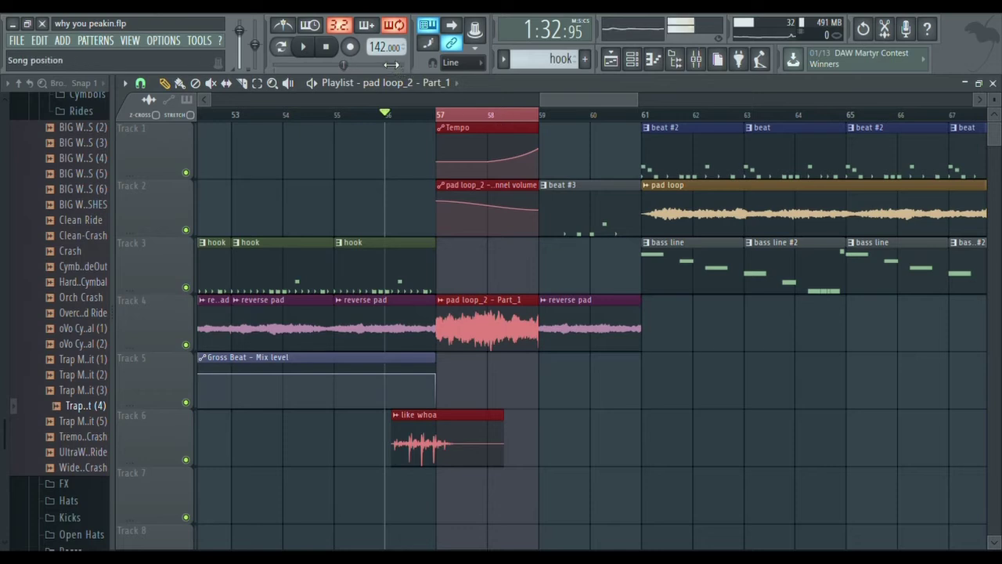
key("space")
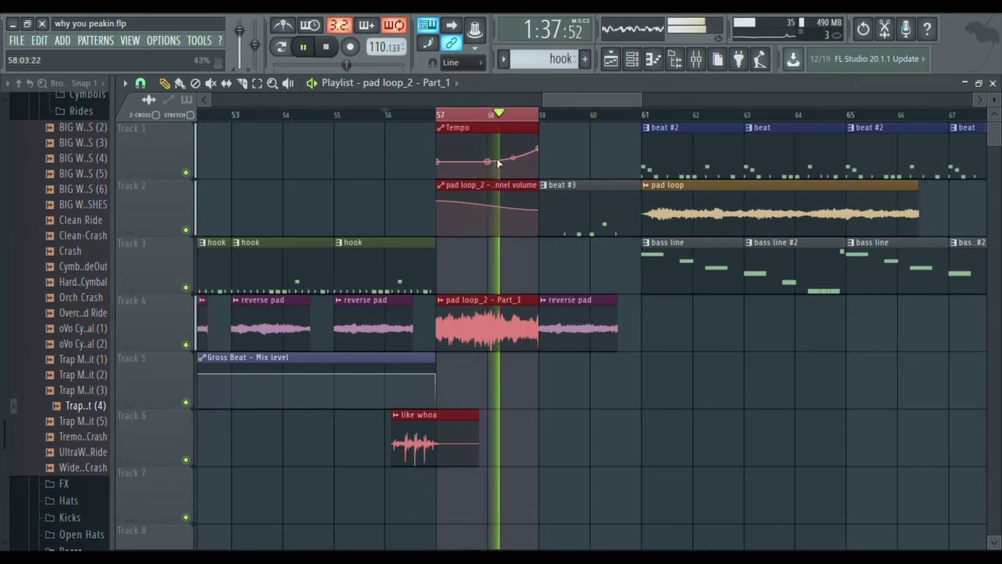
key("space")
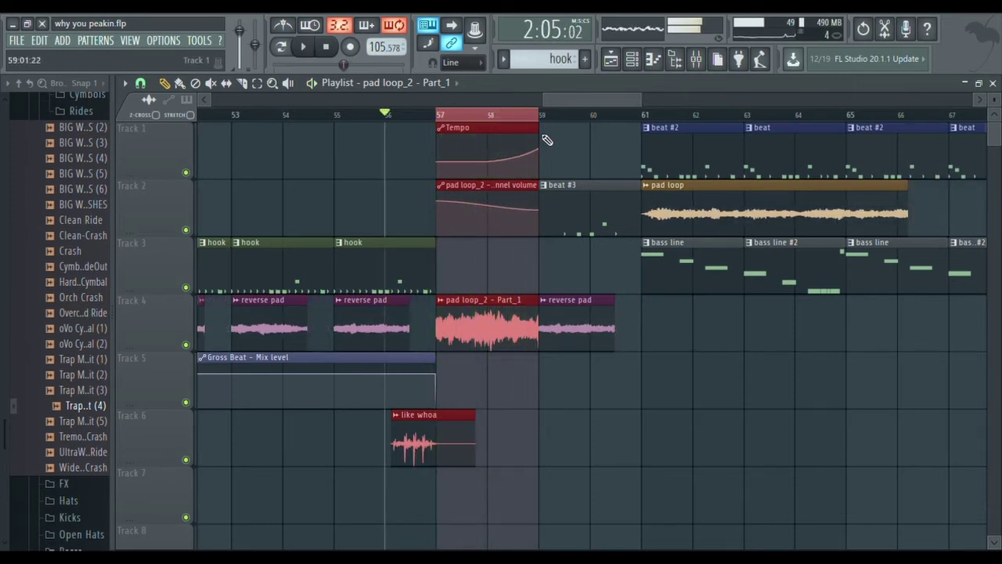
left_click(537, 127)
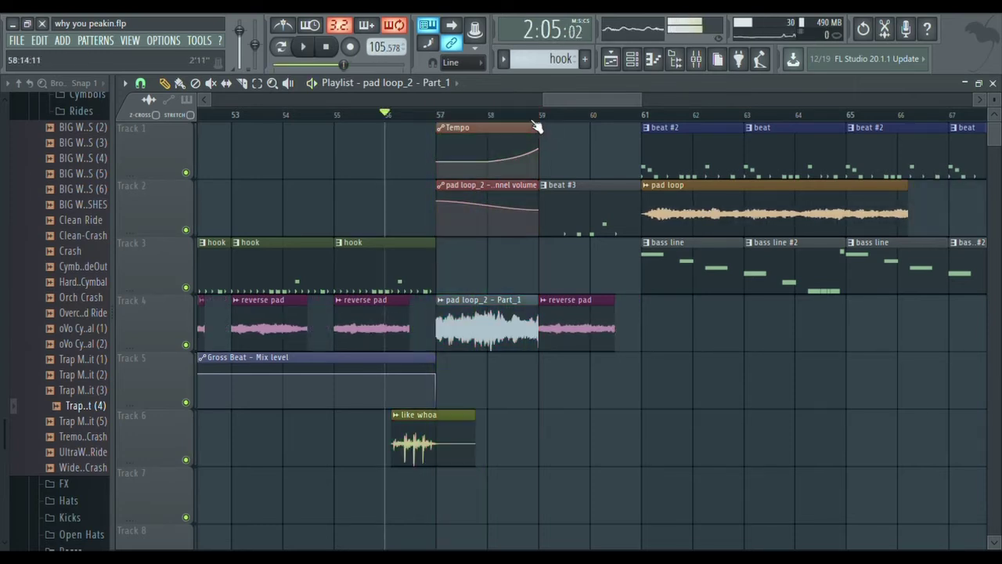
Make the playlist tracks taller, set the playback position to bar 57, and select bars 57 to 59
mouse_move(994, 100)
left_mouse_down()
mouse_move(995, 79)
mouse_move(994, 107)
mouse_move(994, 91)
left_mouse_up()
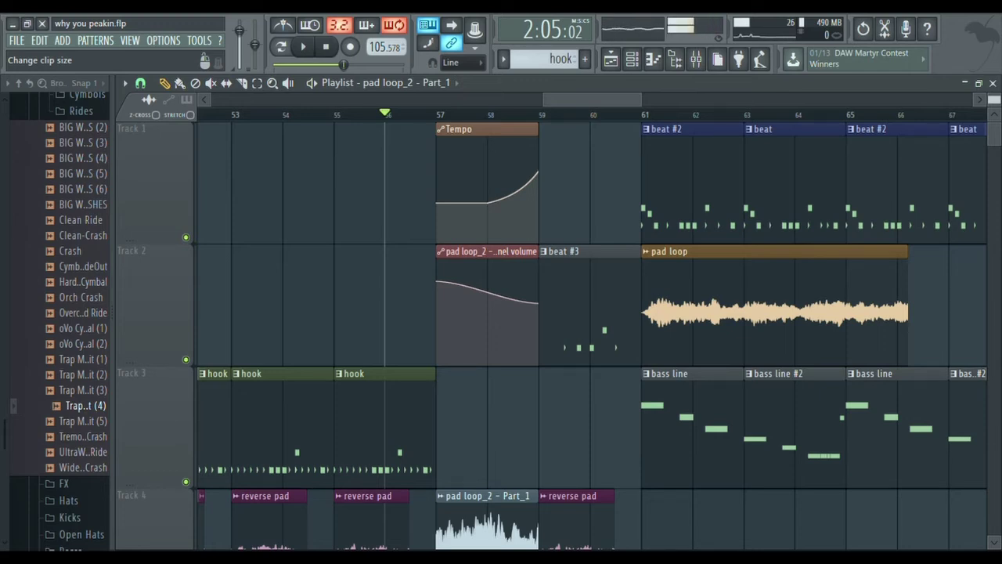
left_click(436, 116)
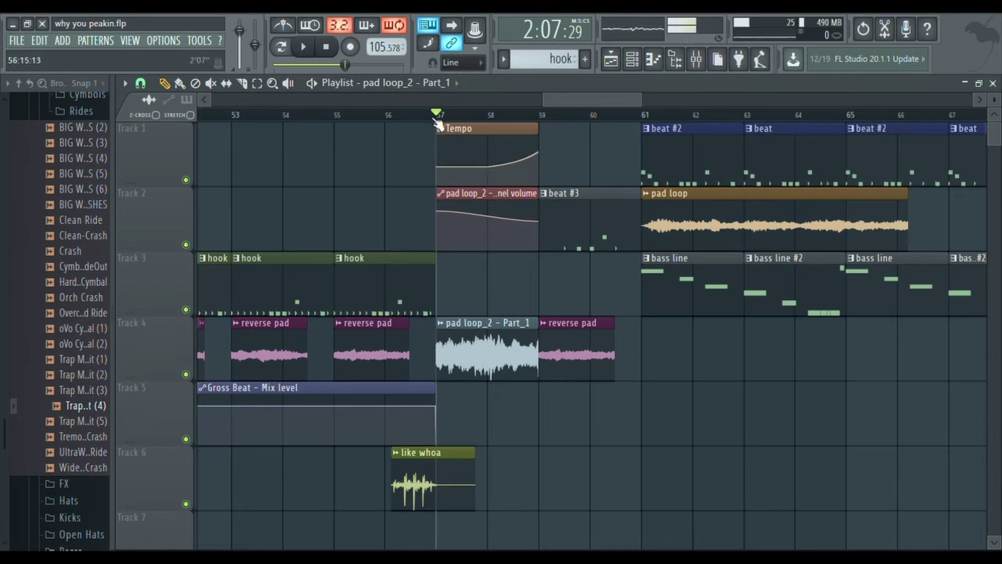
left_click_drag(436, 122, 540, 127)
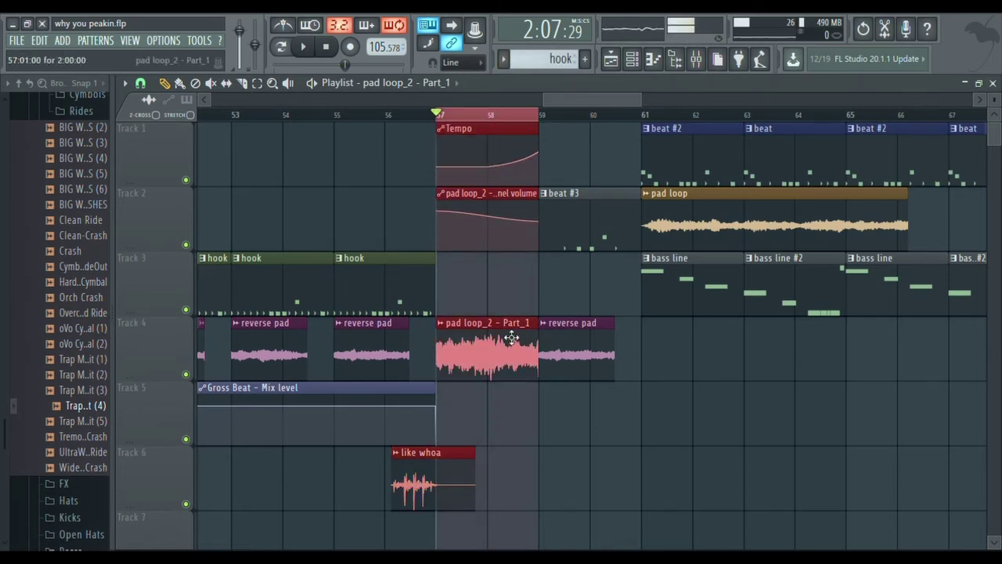
Shorten the pad loop_2 - Part_1 clip to one bar with its time-stretch time and enable Keep on disk
double_click(467, 365)
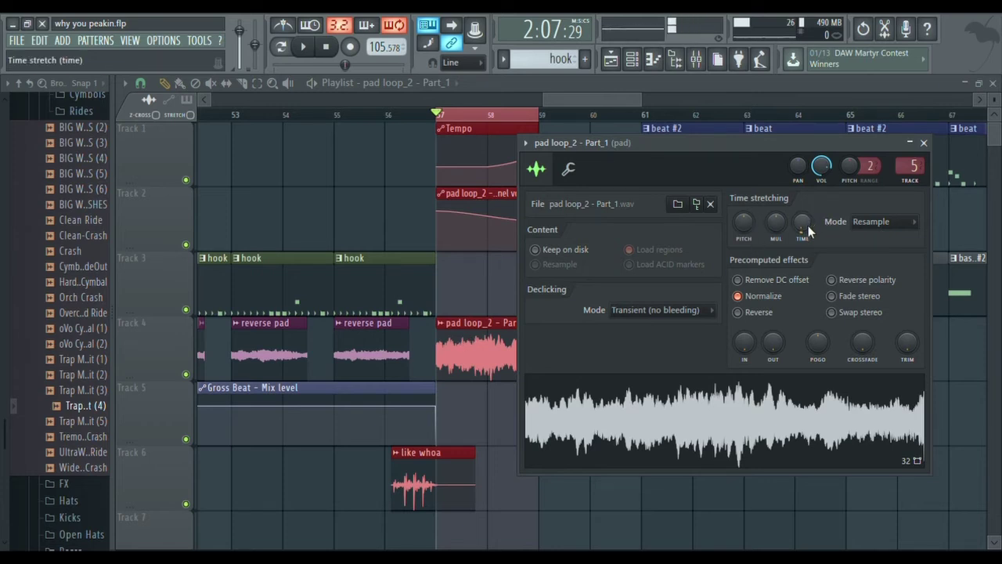
left_click_drag(802, 222, 805, 226)
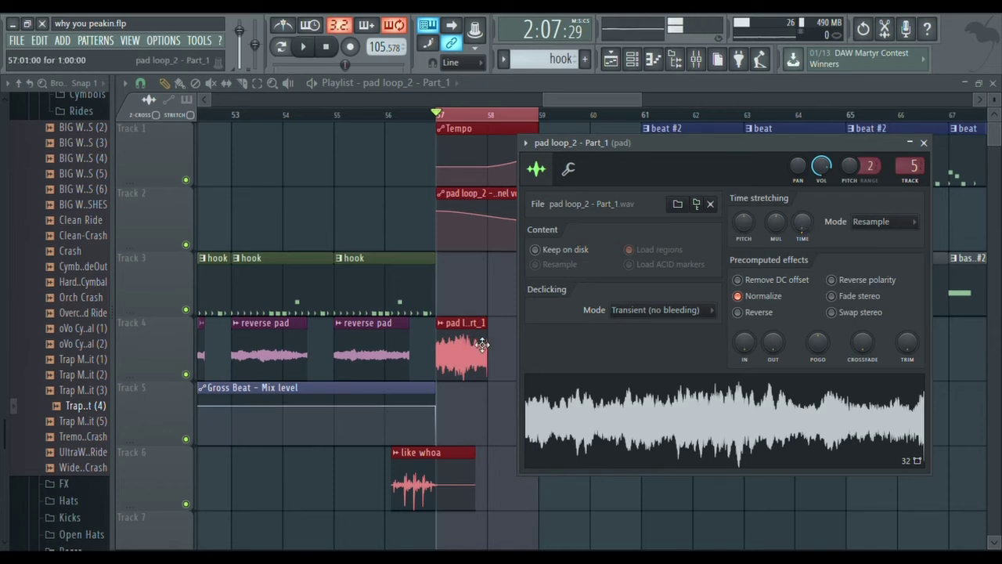
left_click(564, 250)
left_click_drag(573, 143, 641, 146)
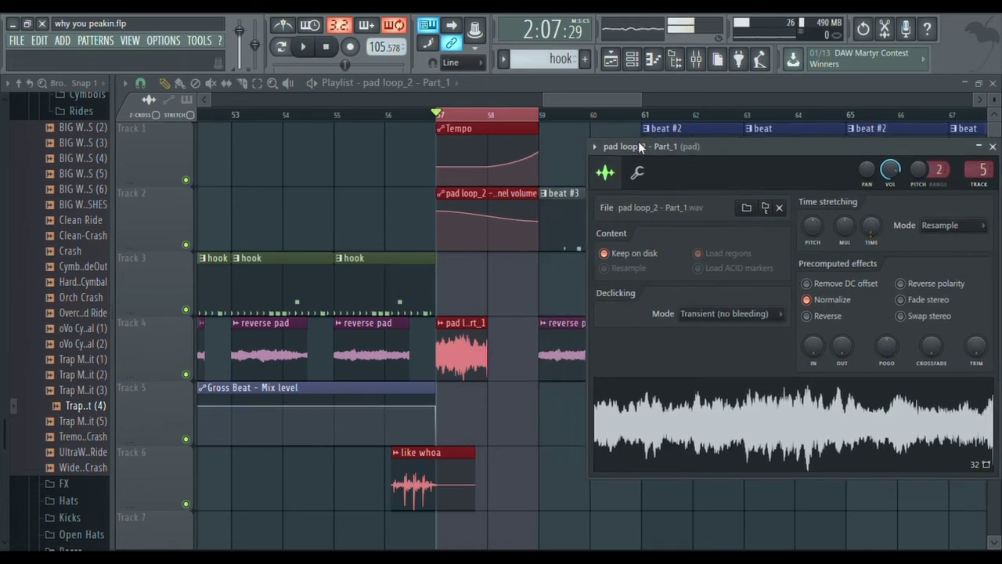
Stretch the pad loop_2 - Part_1 clip back to two bars with its time-stretch time and close the sample settings
left_click_drag(859, 229, 859, 227)
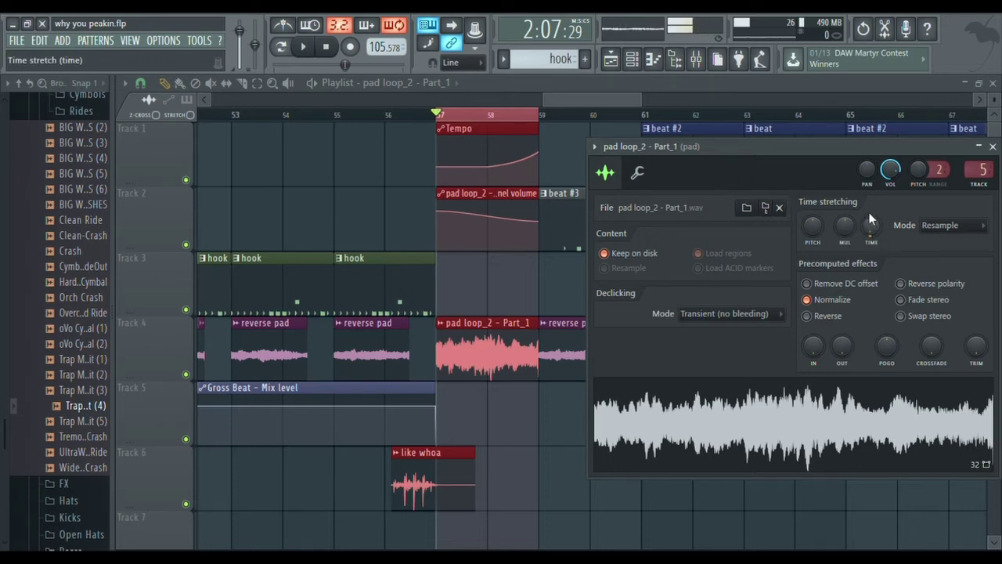
left_click_drag(842, 148, 755, 188)
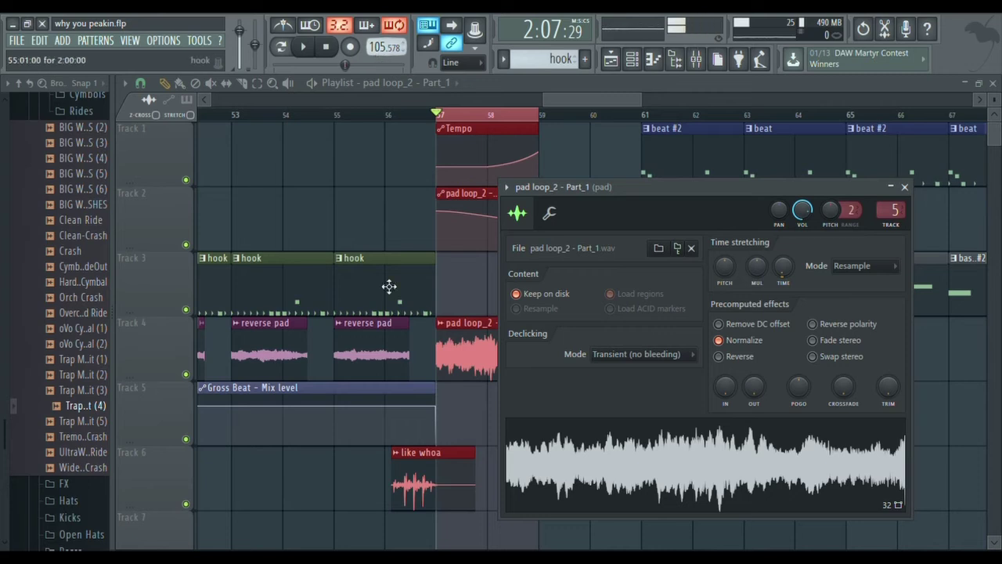
left_click_drag(587, 191, 245, 302)
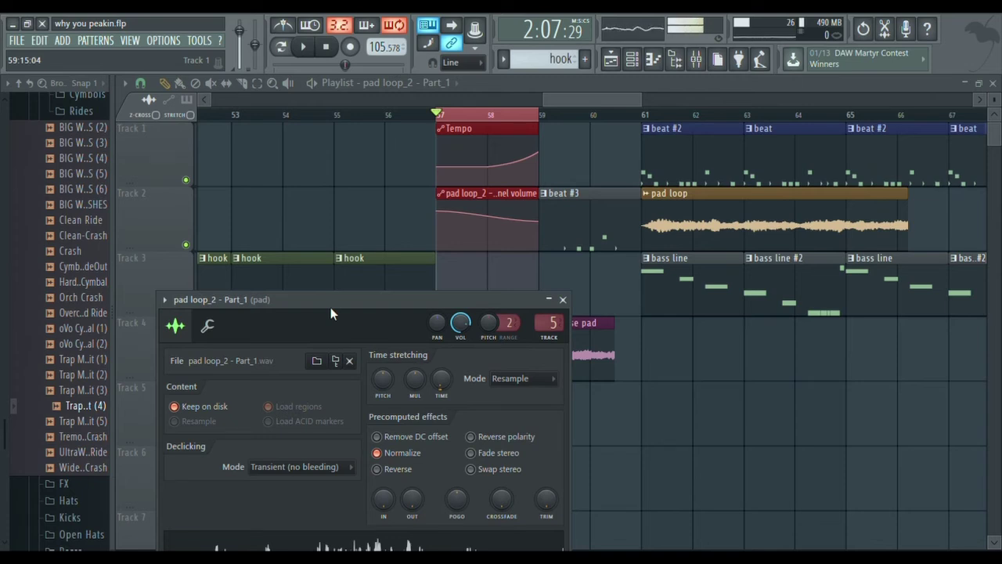
left_click_drag(331, 307, 287, 421)
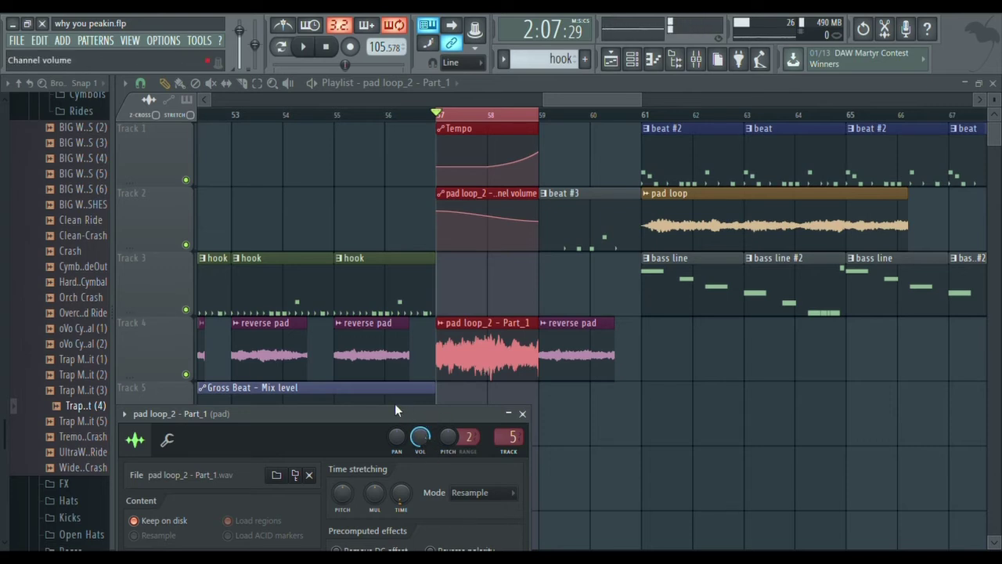
left_click(522, 413)
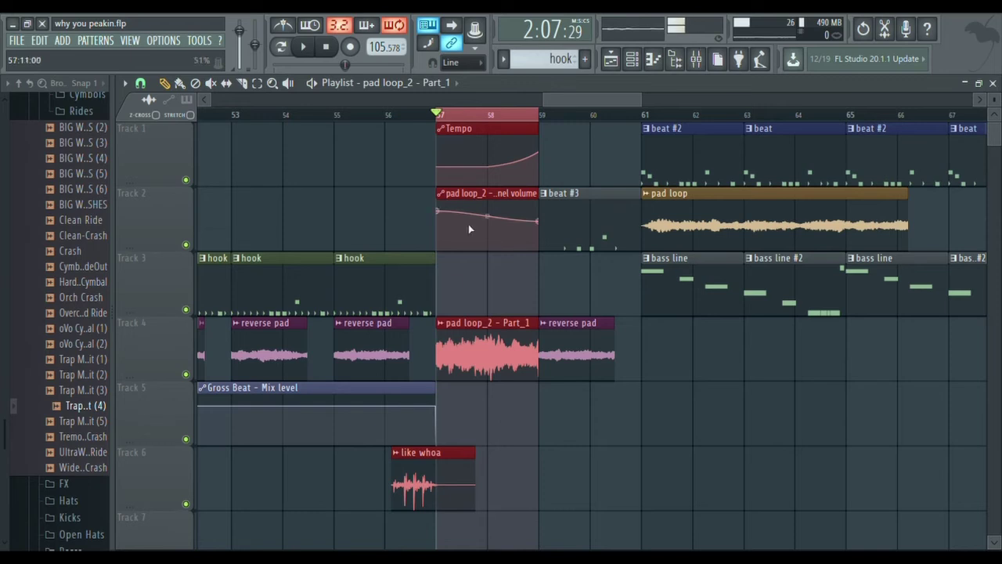
Clear the time selection and play the arrangement from bar 53 through the tempo transition into the next beat section
left_click(233, 115)
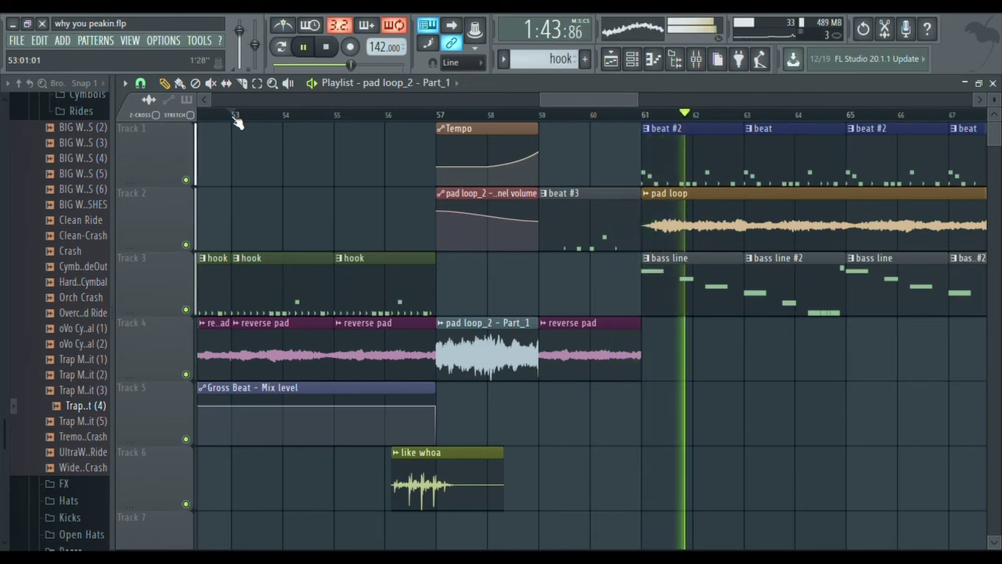
key("space")
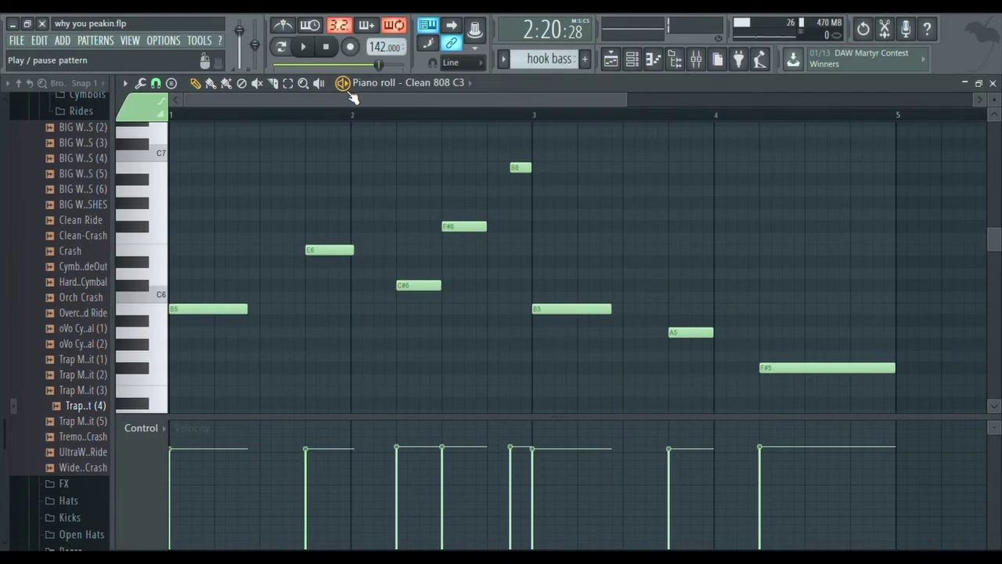
Play the Clean 808 C3 notes of the hook bass pattern in the piano roll and return to the playlist
key("space")
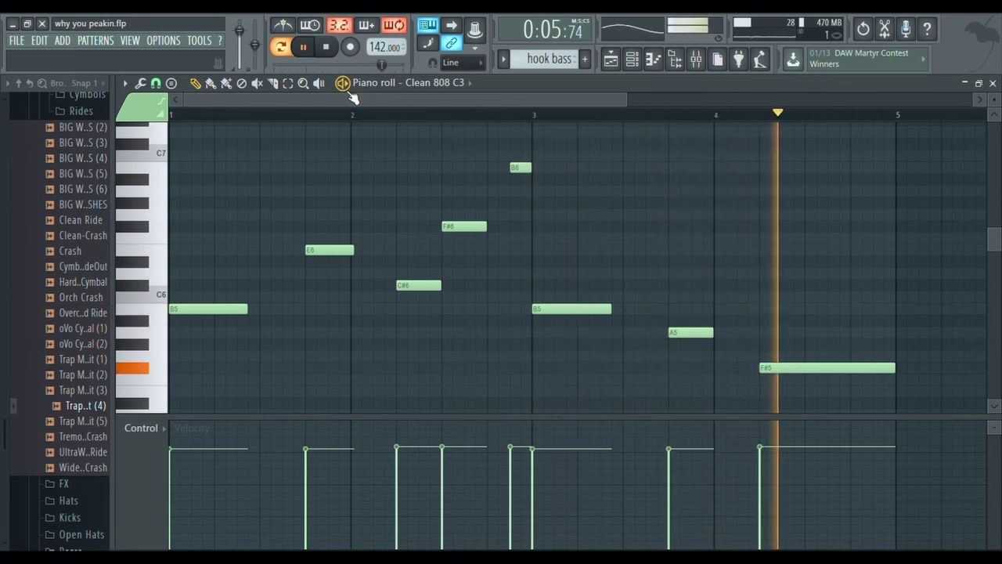
key("space")
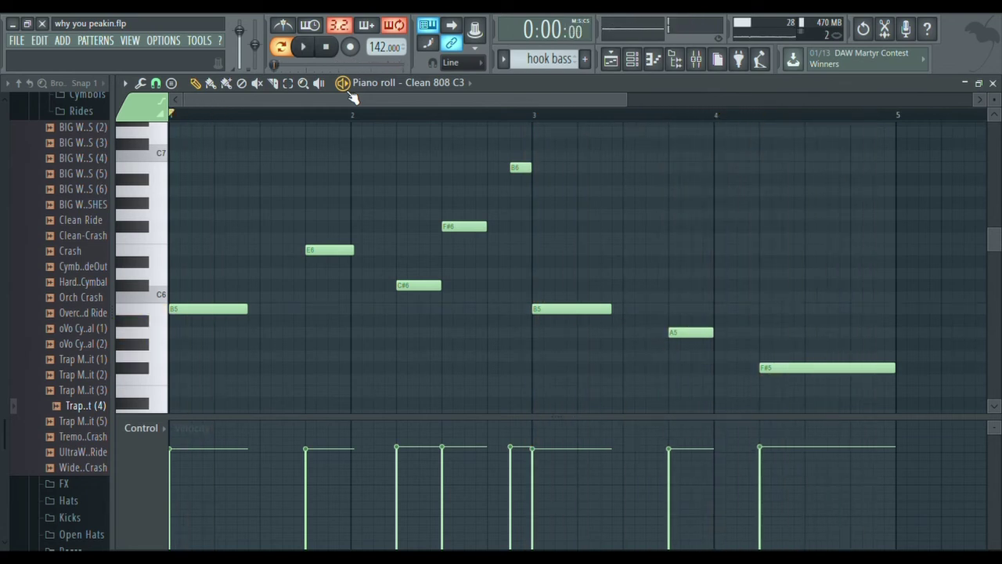
key("F5")
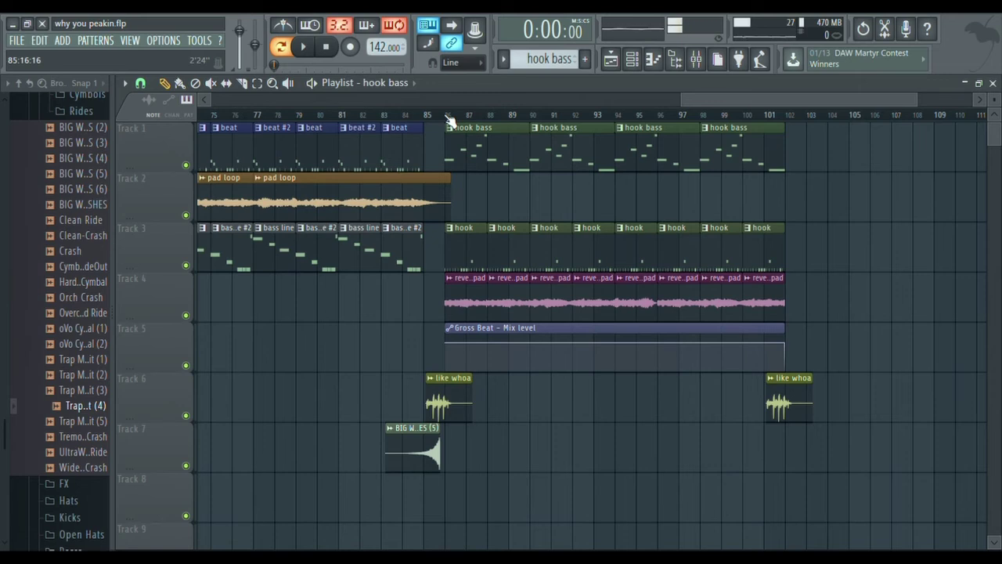
Play the second hook from bar 86, where the hook bass clips start, and show the whole arrangement with taller tracks
left_click(448, 116)
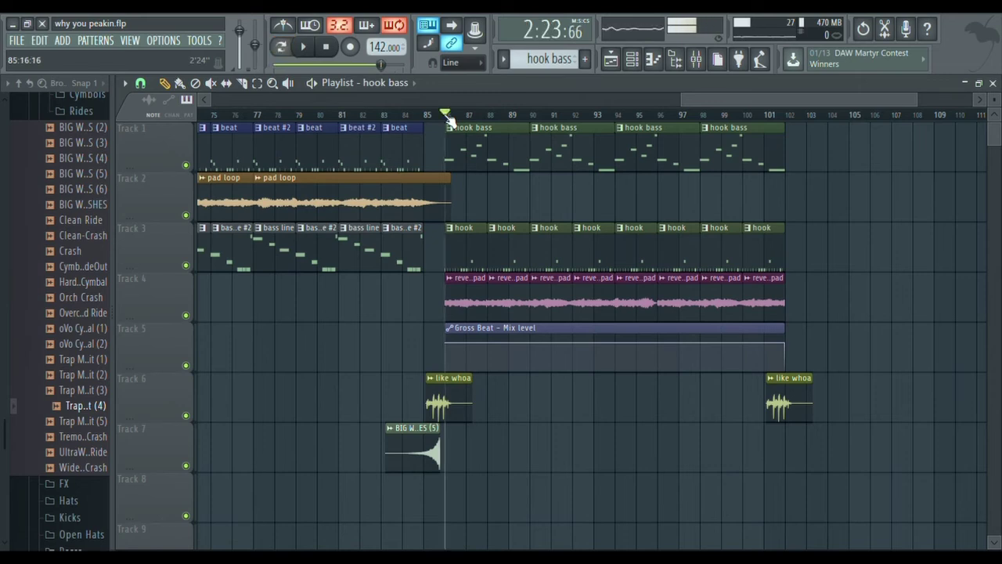
key("space")
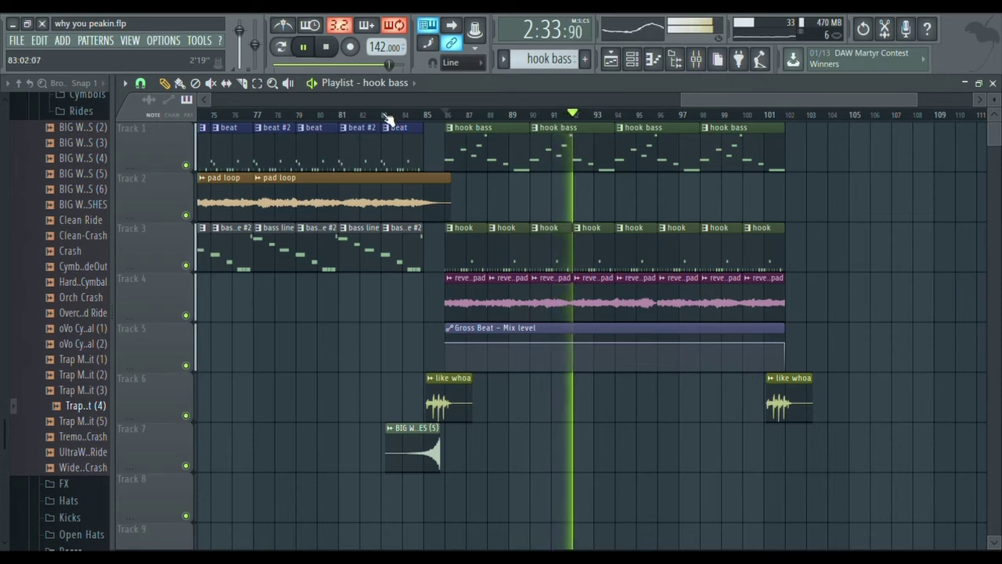
key("space")
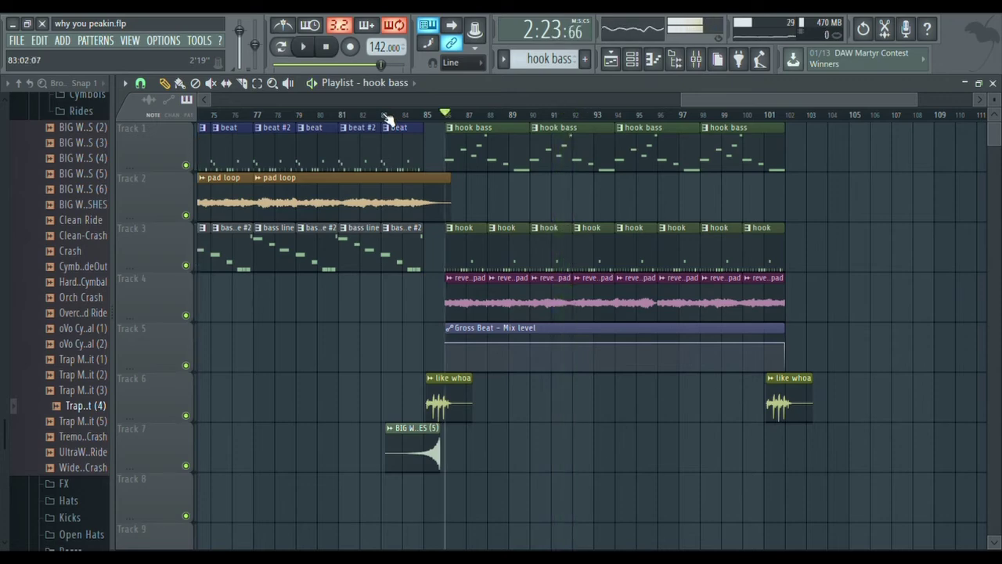
left_click(273, 83)
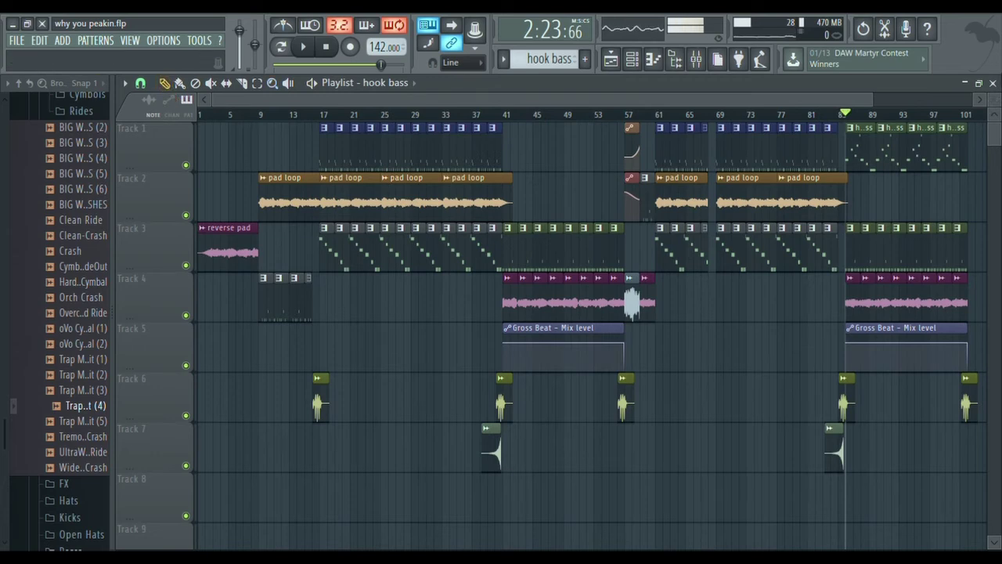
scroll(993, 100, "up", 2)
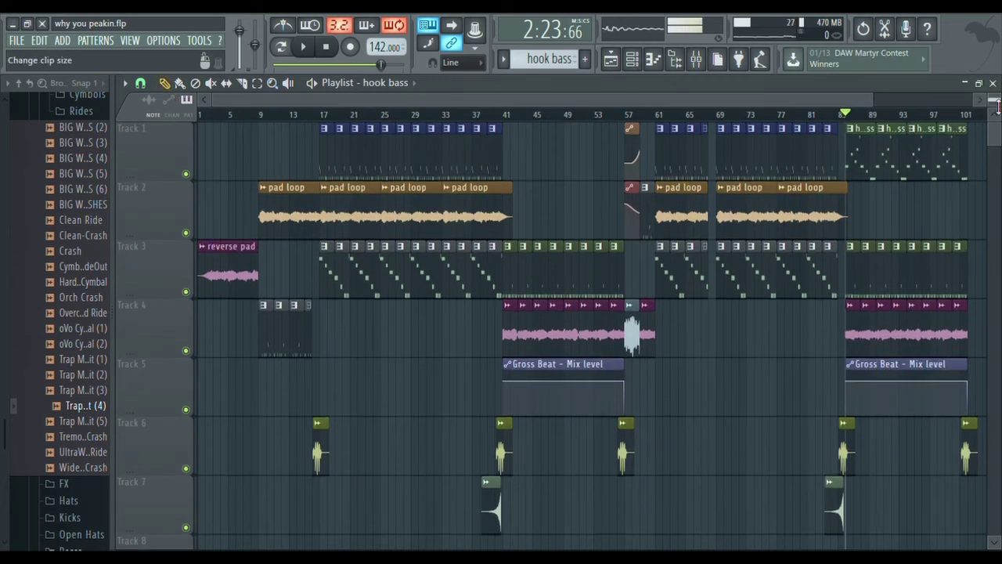